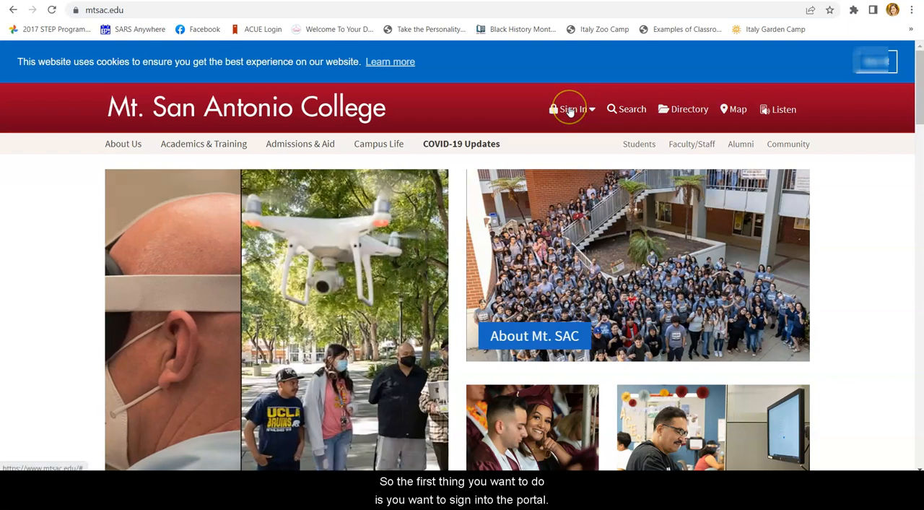
Sign in to the Portal (My Account) and launch the Mountie Academic Plan (MAP) from the portal home page
click(570, 109)
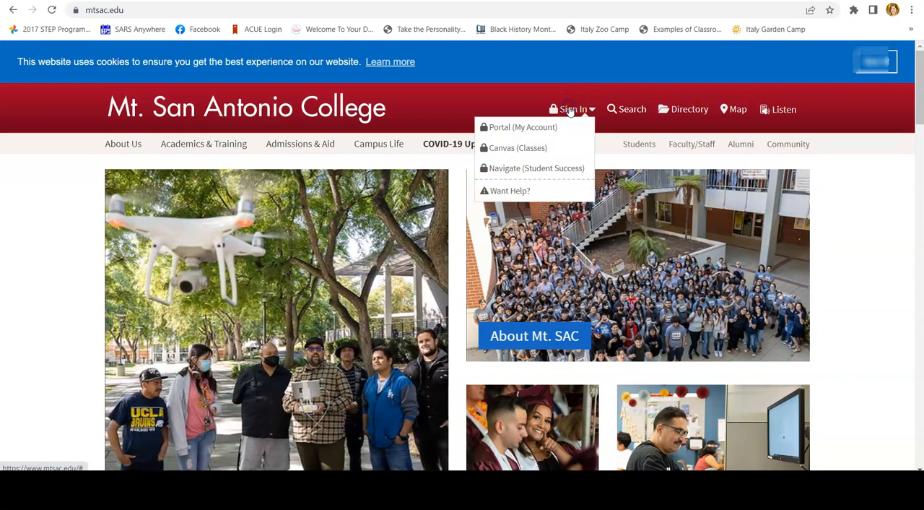
click(544, 128)
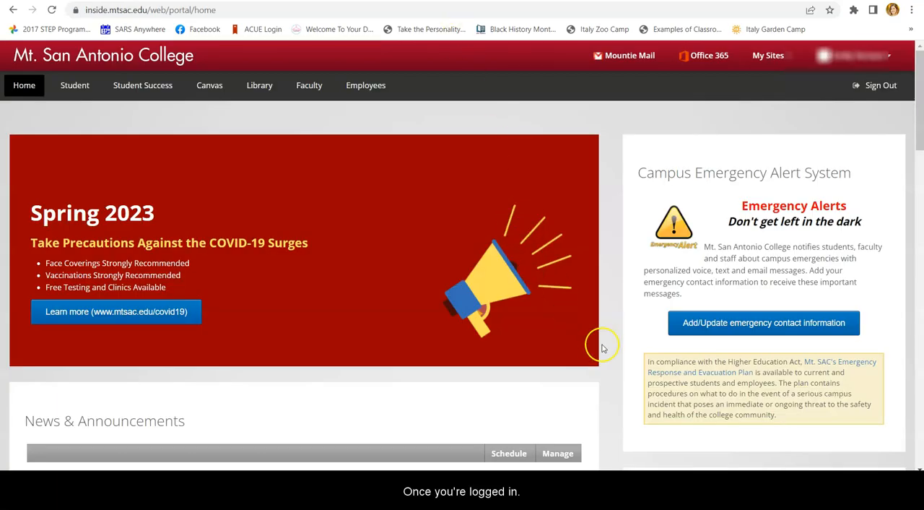
scroll(600, 344, down, 2)
scroll(603, 348, down, 6)
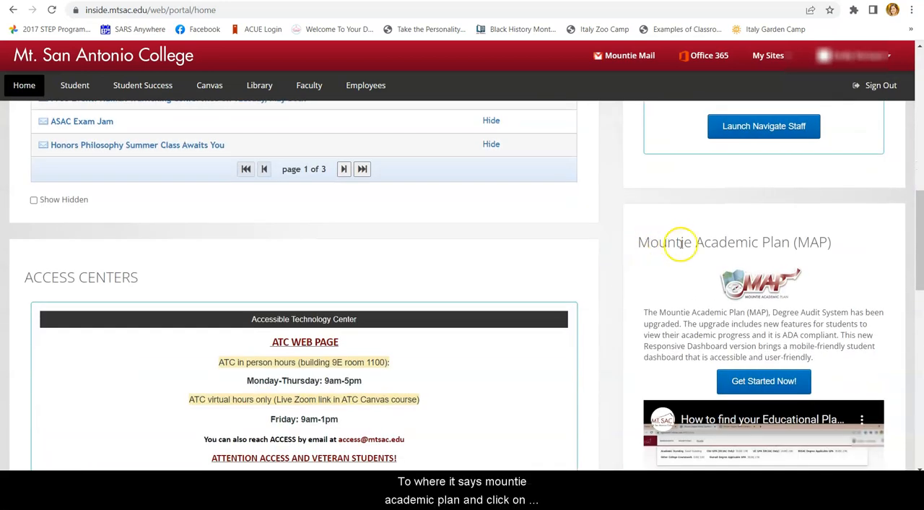
scroll(712, 293, down, 1)
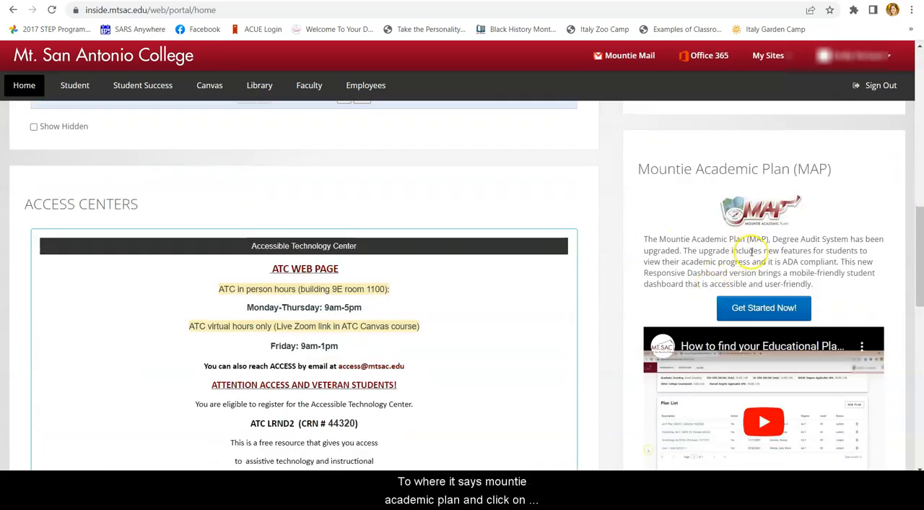
click(755, 309)
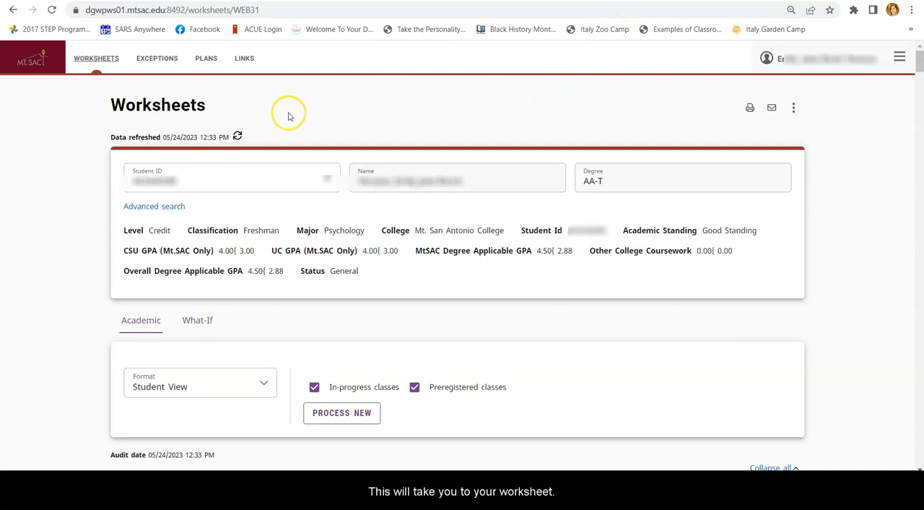
Go from the worksheet to the student's plans and start a new plan based on a template
drag(116, 105, 217, 107)
click(93, 129)
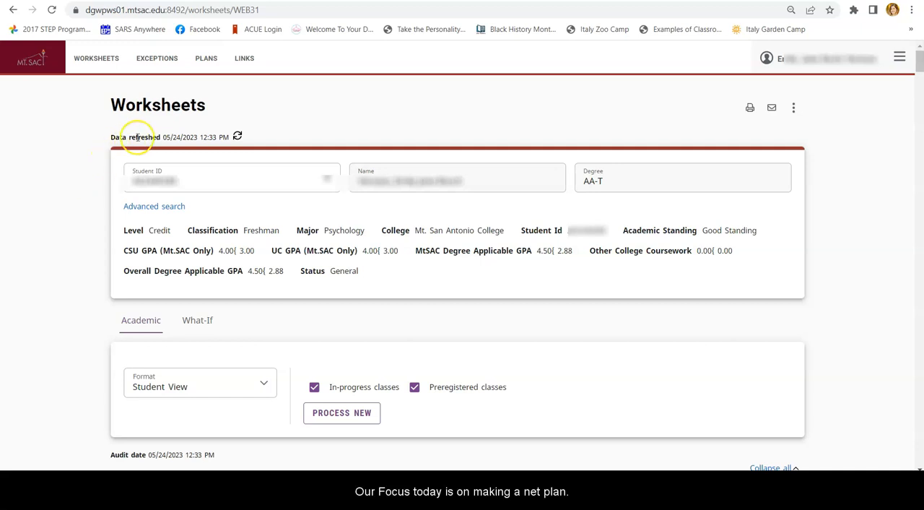
click(204, 61)
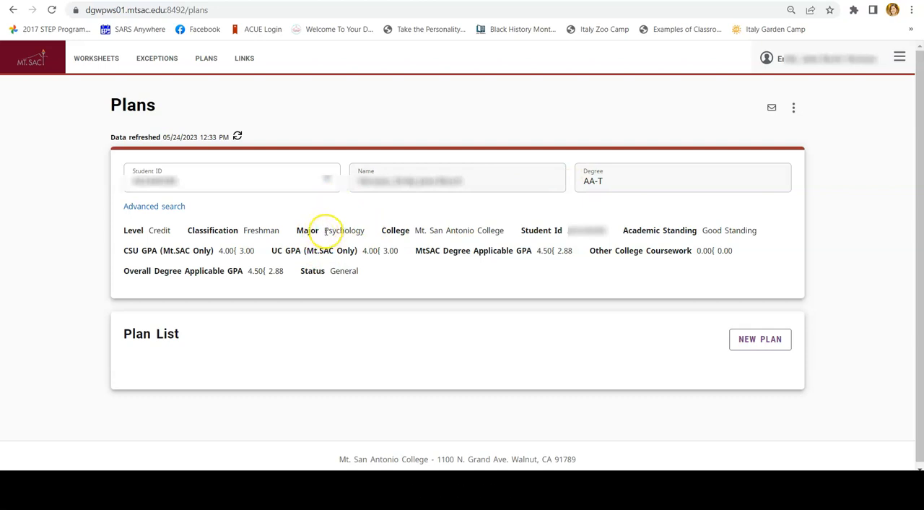
scroll(301, 325, down, 1)
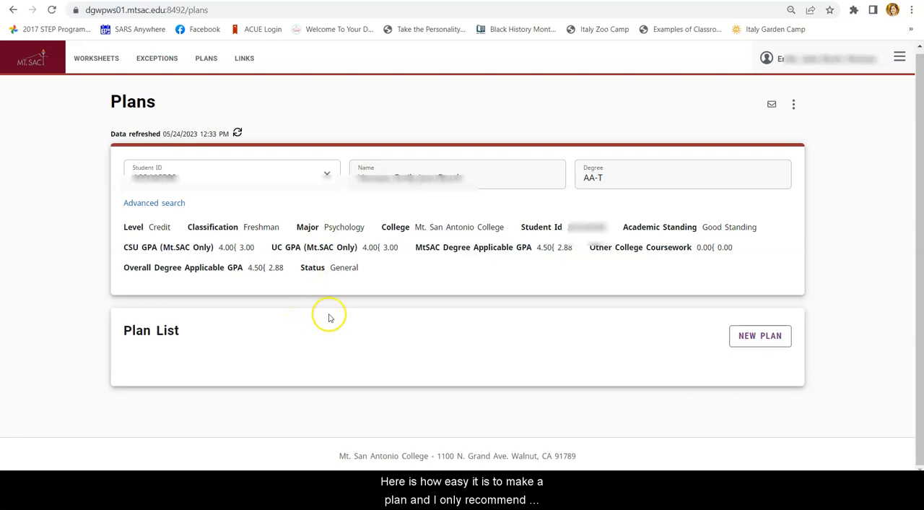
click(763, 339)
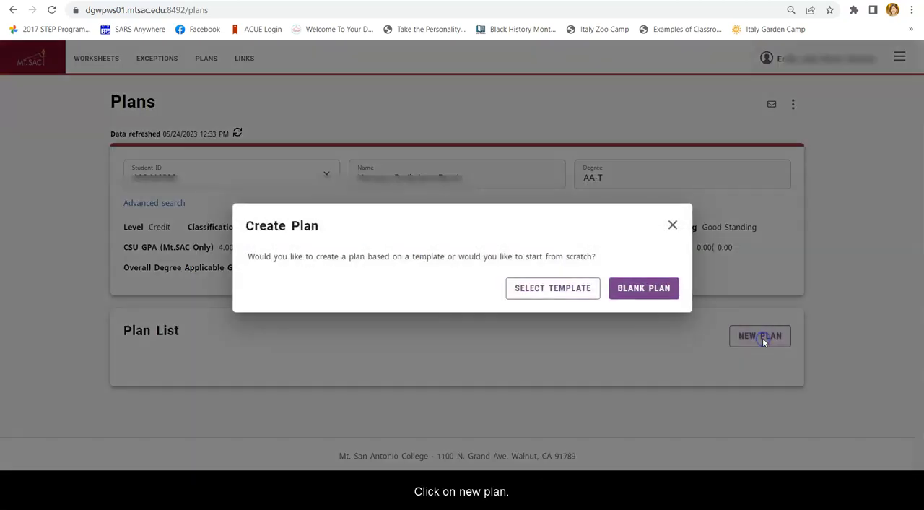
click(576, 291)
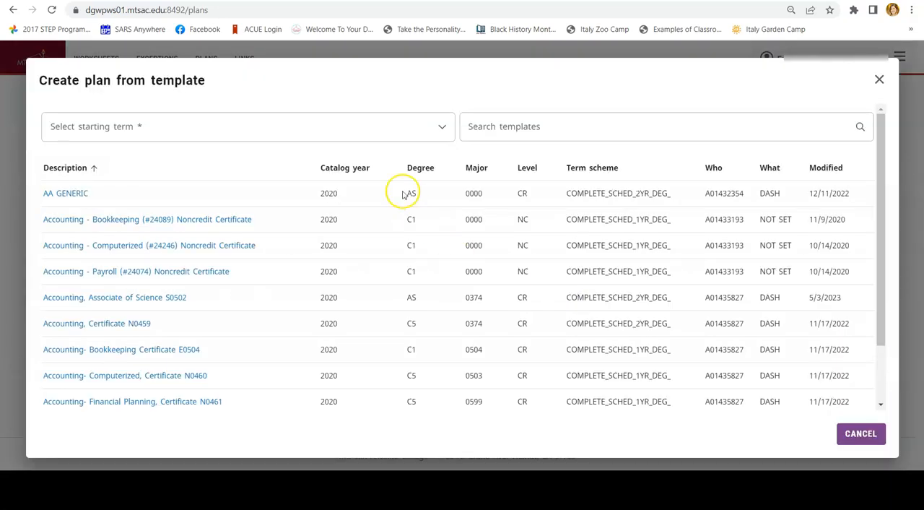
Set the starting term of the plan to Fall 2023
click(522, 120)
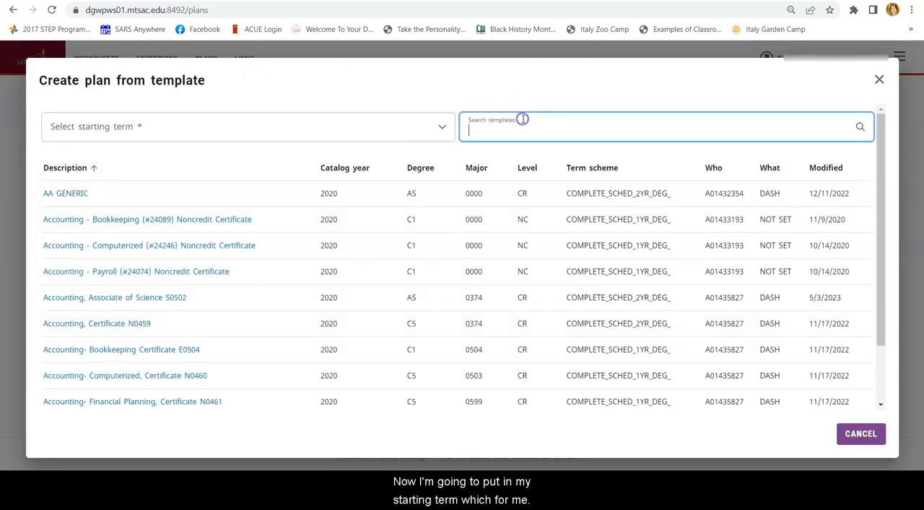
click(448, 128)
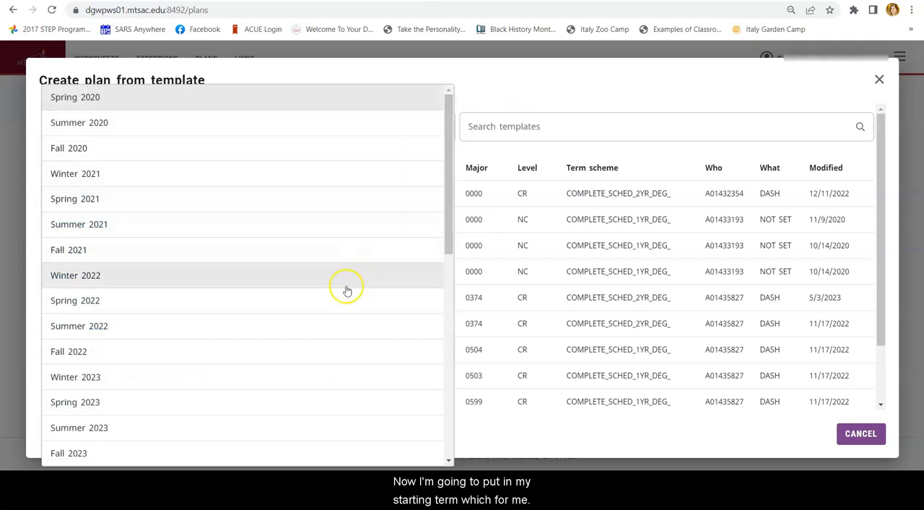
scroll(336, 309, down, 1)
scroll(330, 334, down, 1)
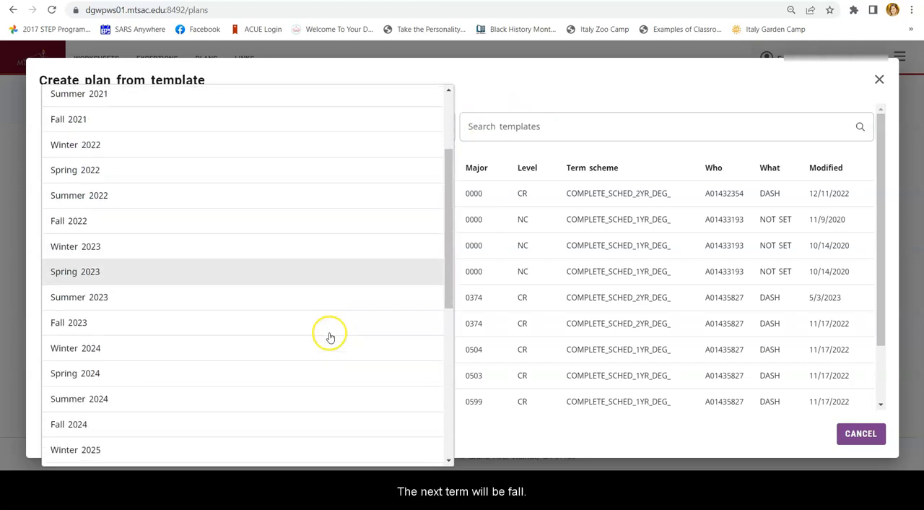
click(302, 338)
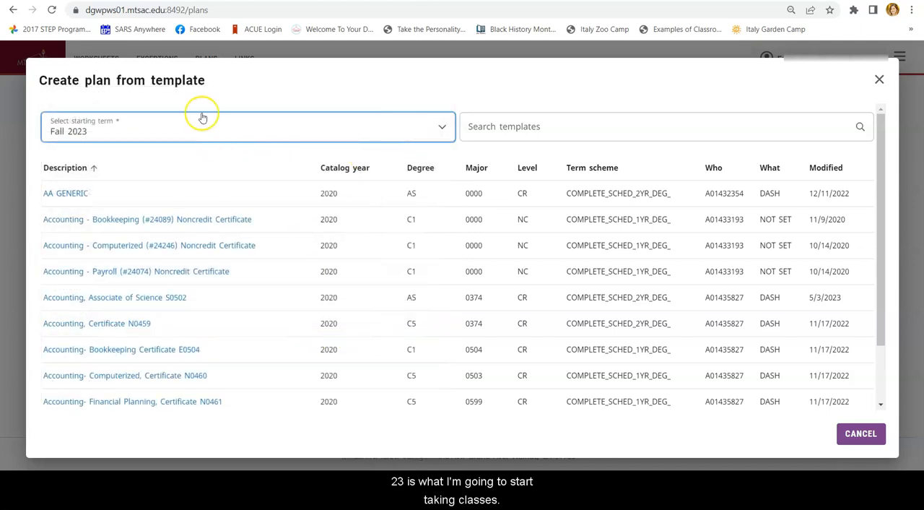
Search the templates for "Psyc" and create the plan from the Psychology, AA-T (CSU) A0324 template
click(504, 129)
text(Psyc)
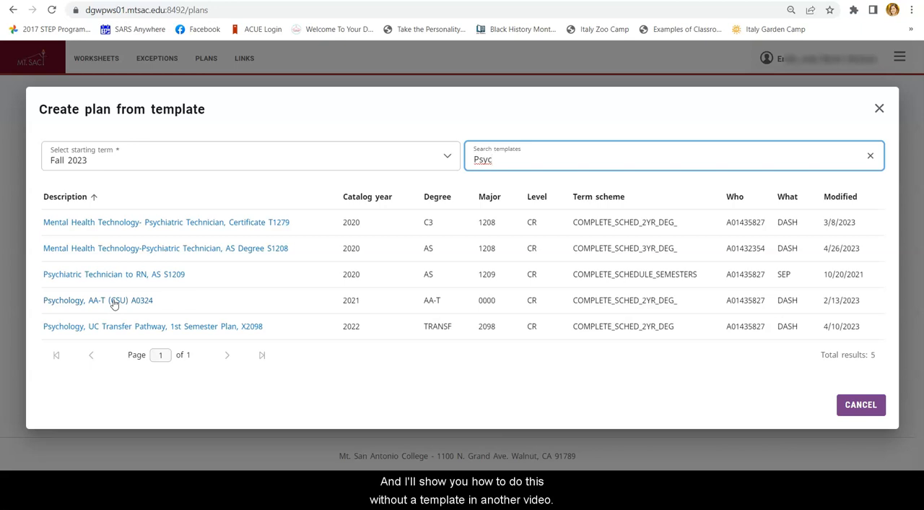
click(113, 303)
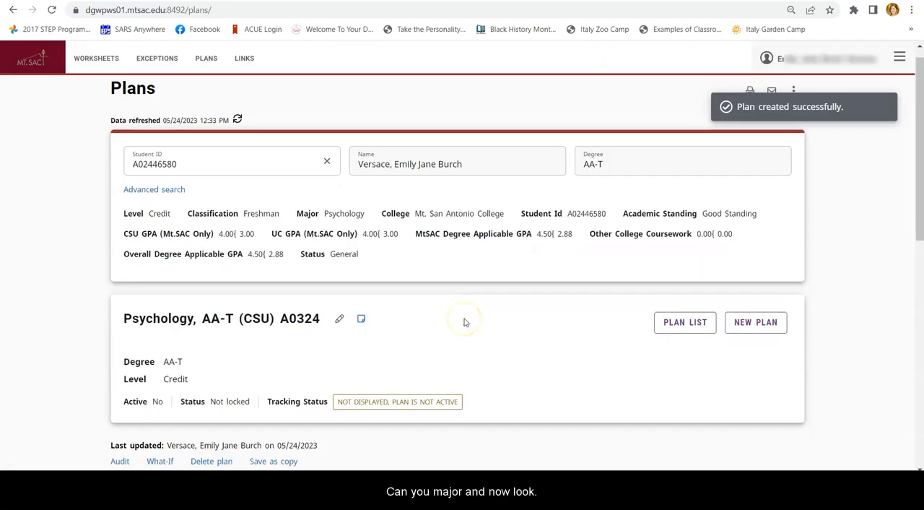
Examine the planned courses term by term from Fall 2023 through Summer 2025
scroll(465, 322, down, 2)
scroll(465, 322, down, 5)
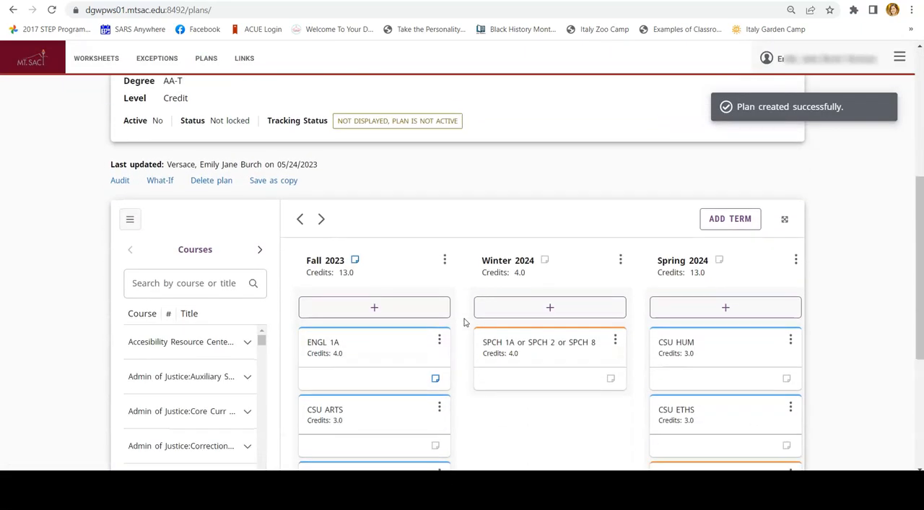
scroll(465, 322, down, 1)
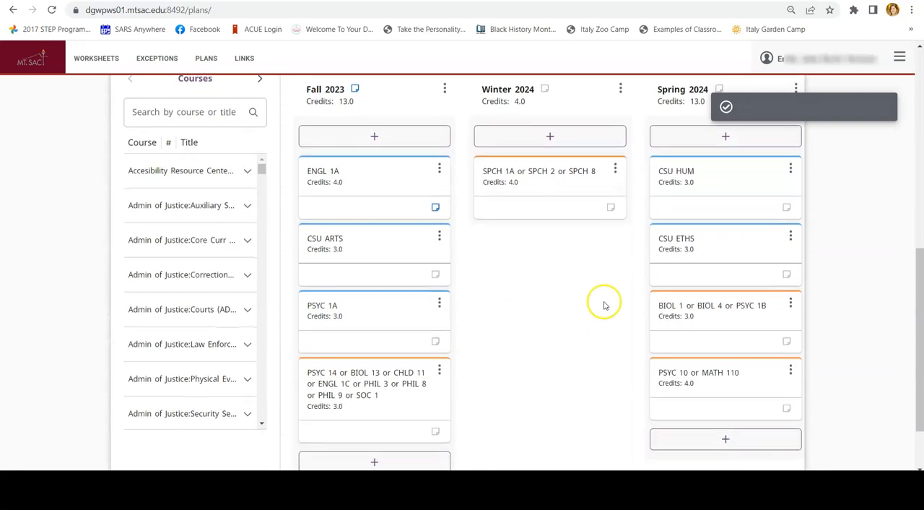
scroll(605, 301, right, 2)
scroll(604, 302, right, 8)
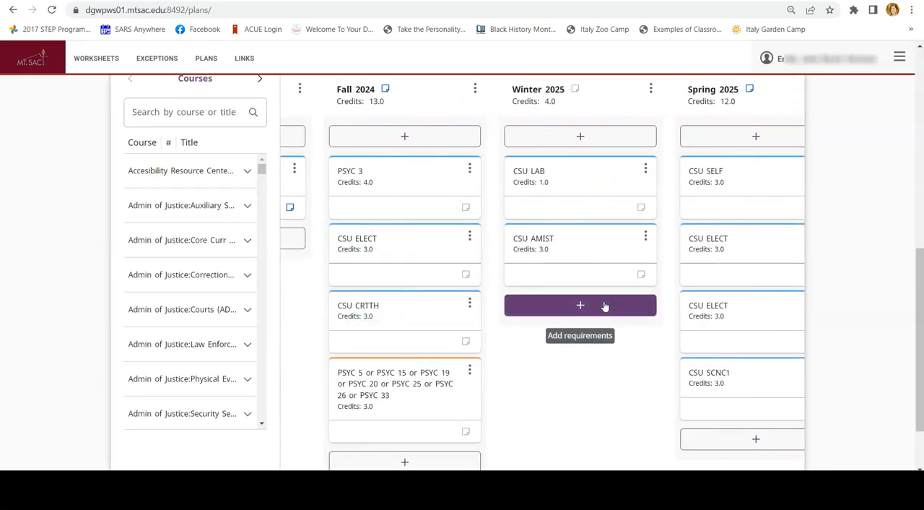
scroll(625, 320, right, 3)
scroll(625, 320, up, 1)
scroll(627, 323, down, 1)
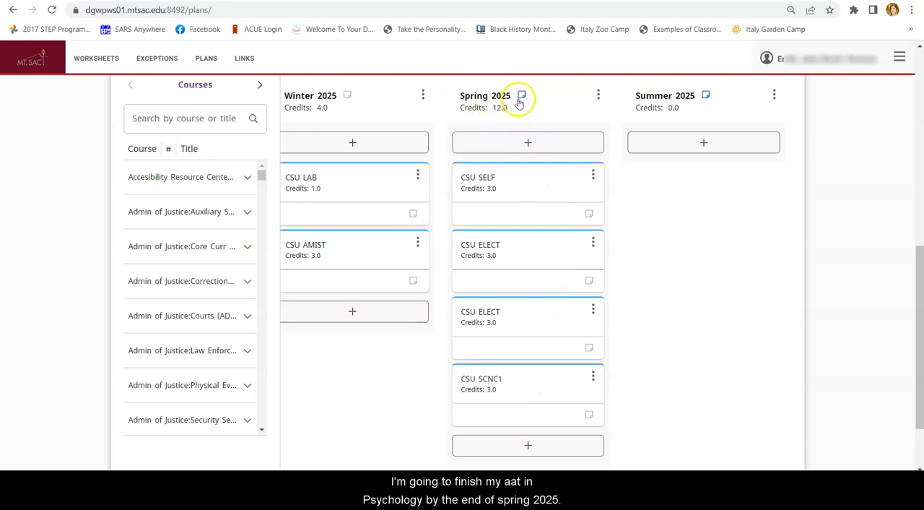
scroll(464, 260, left, 5)
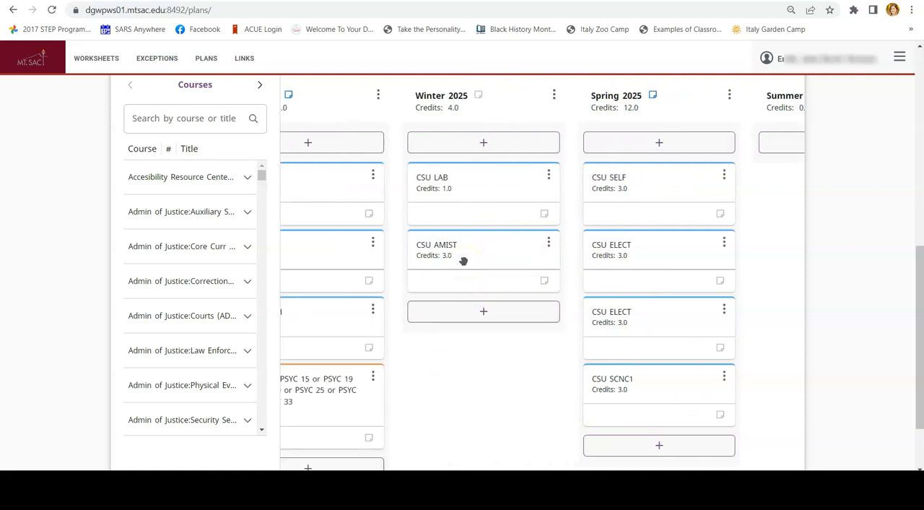
scroll(463, 261, left, 6)
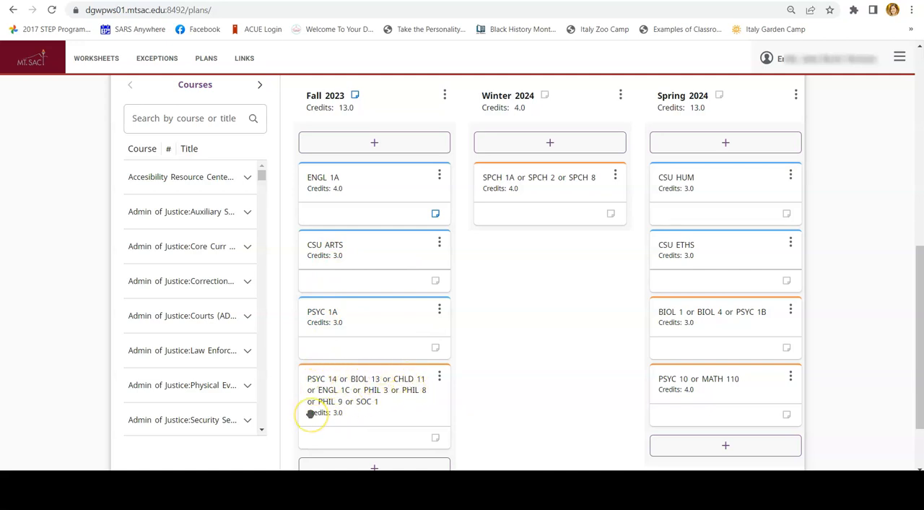
Search the course list for "Soc" and add SOC 1 from Sociology to the Fall 2023 term
scroll(323, 412, down, 2)
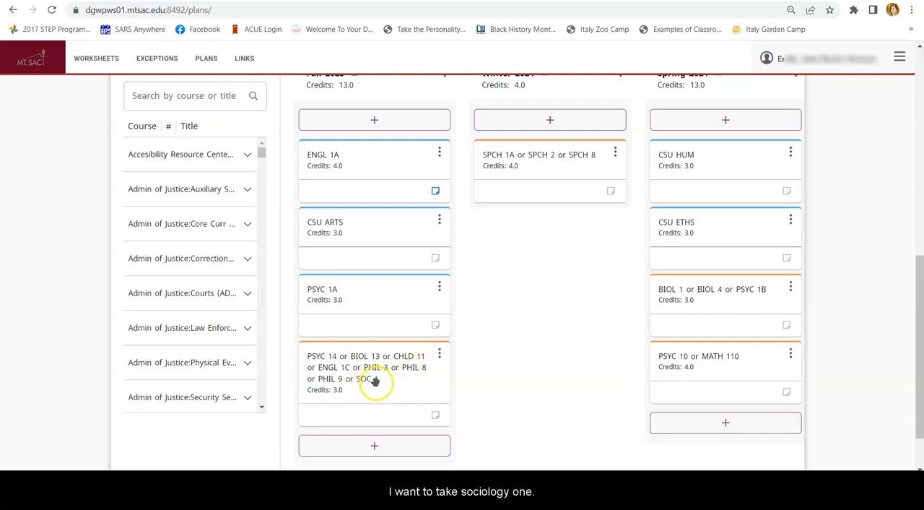
click(184, 104)
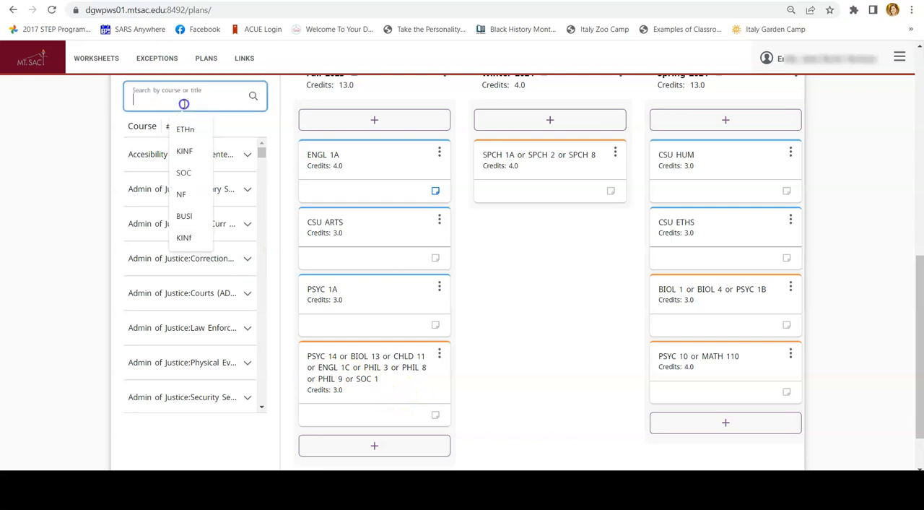
text(Soc)
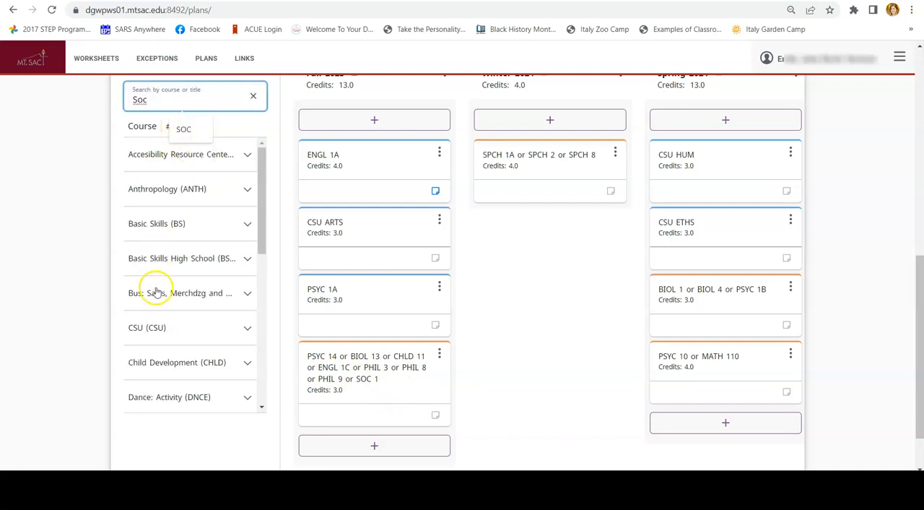
scroll(154, 278, down, 1)
scroll(159, 275, down, 5)
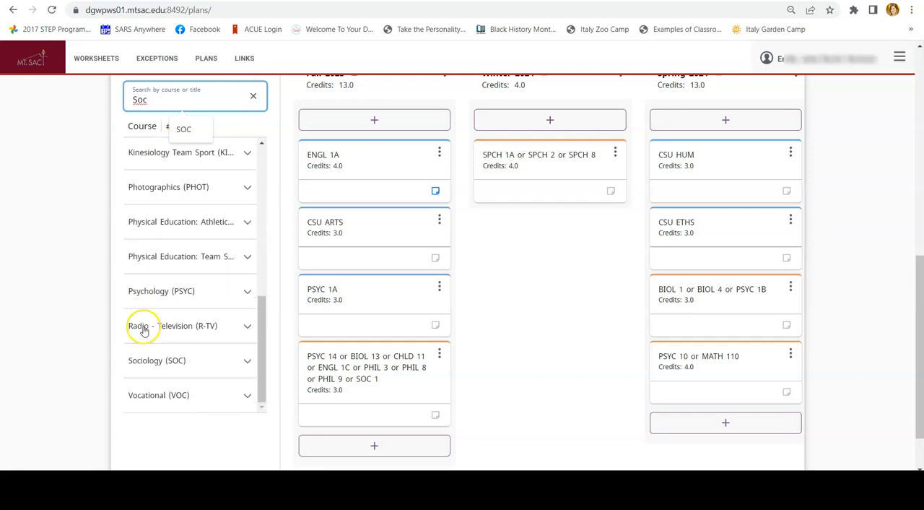
click(154, 365)
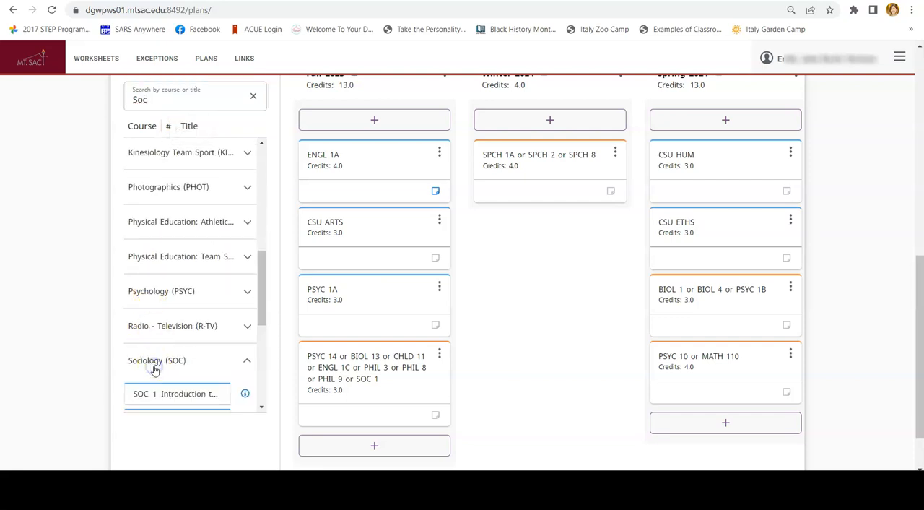
scroll(149, 347, down, 1)
drag(145, 325, 353, 453)
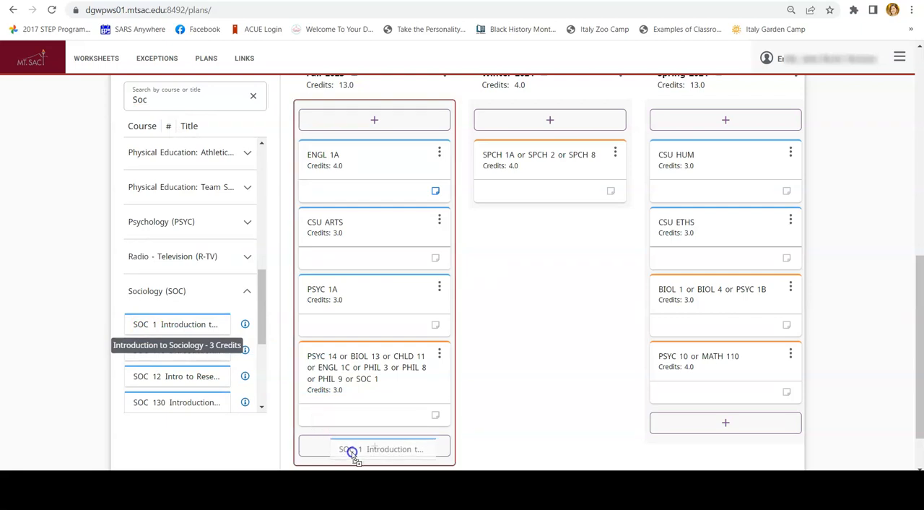
drag(353, 452, 352, 451)
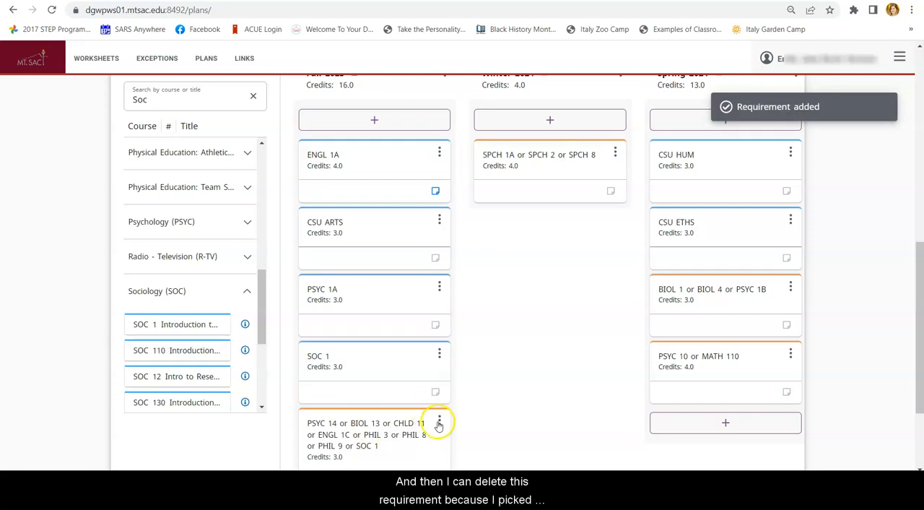
Delete the Fall 2023 choice requirement that begins with PSYC 14 or BIOL 13
click(437, 424)
click(412, 375)
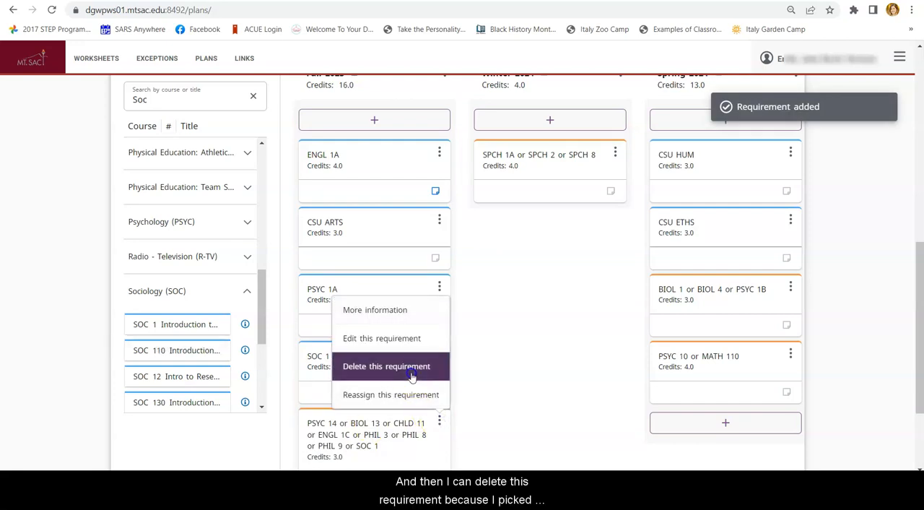
click(606, 288)
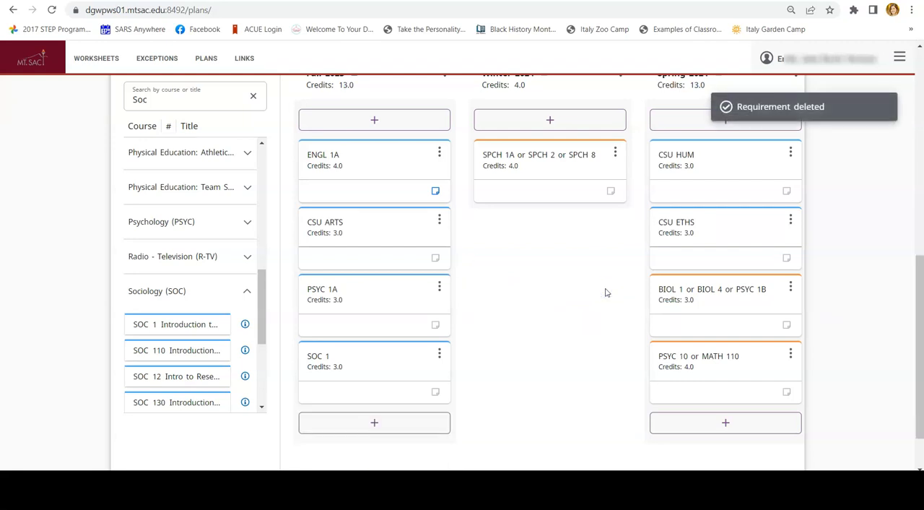
Open the college catalog at mtsac.edu/catalog in a new browser tab and go to its Programs A-Z index
scroll(466, 206, up, 2)
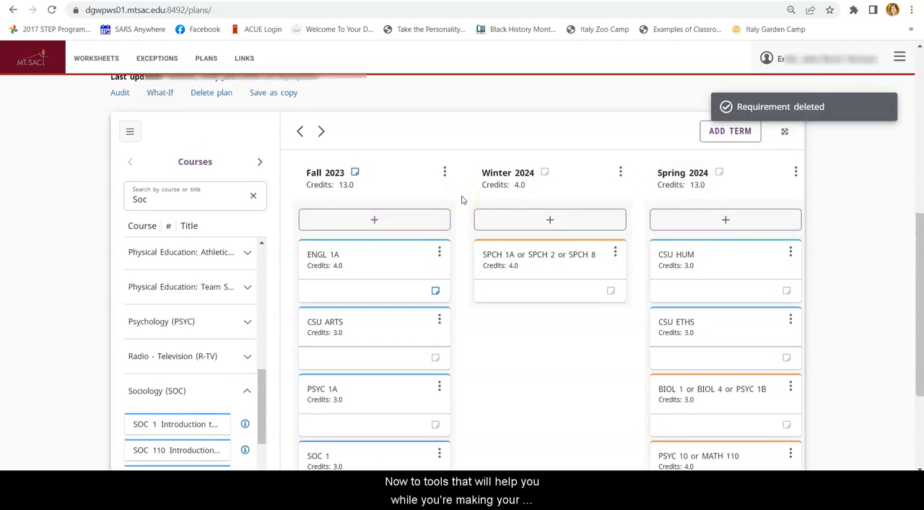
key(ctrl+t)
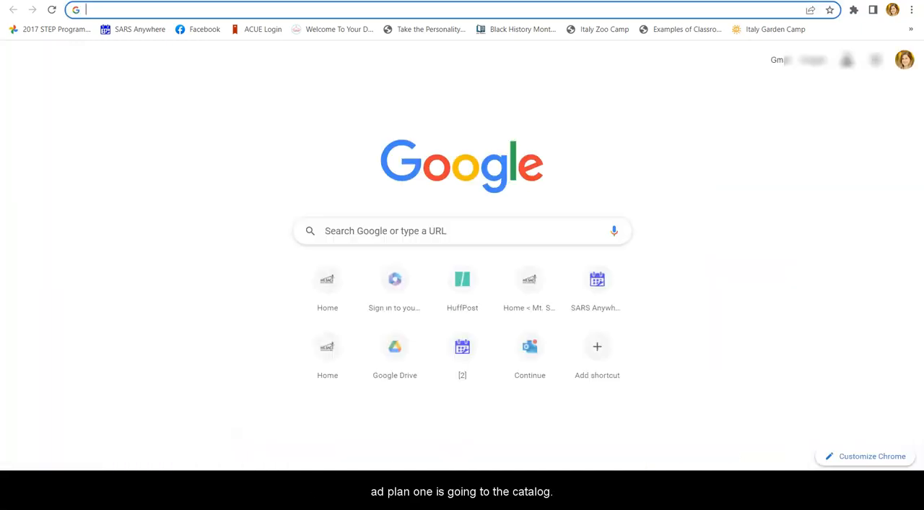
text(mtsac.edu)
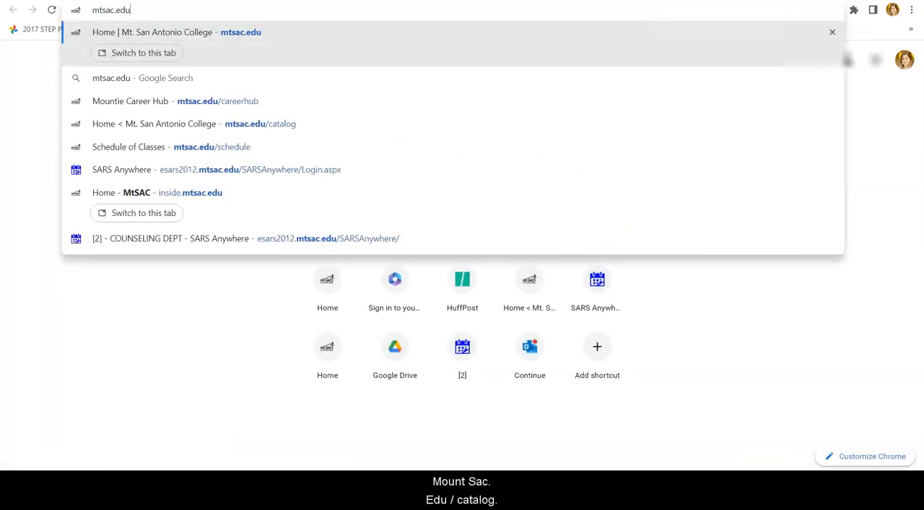
text(/cat)
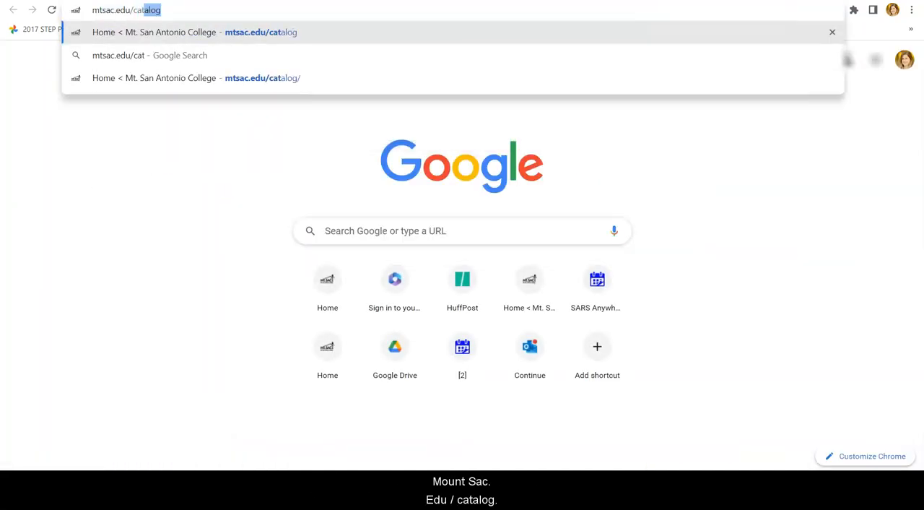
key(Return)
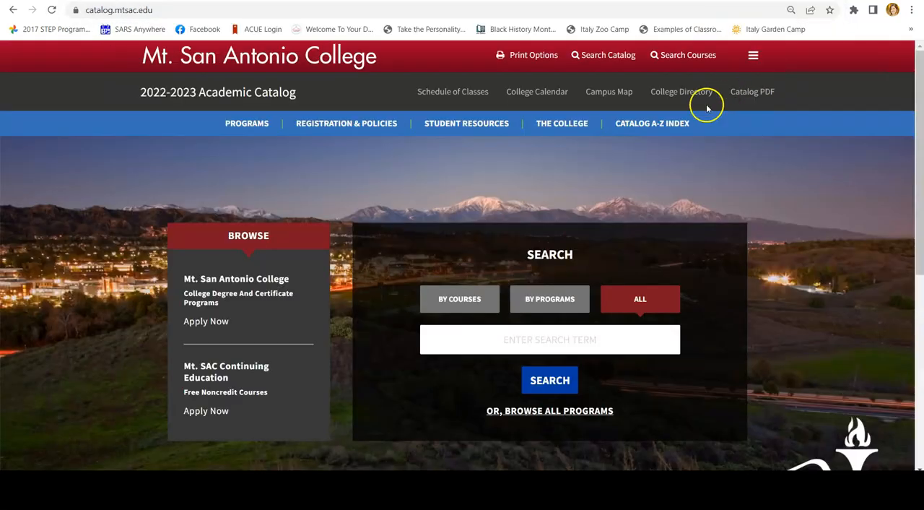
mouse_move(660, 130)
click(632, 145)
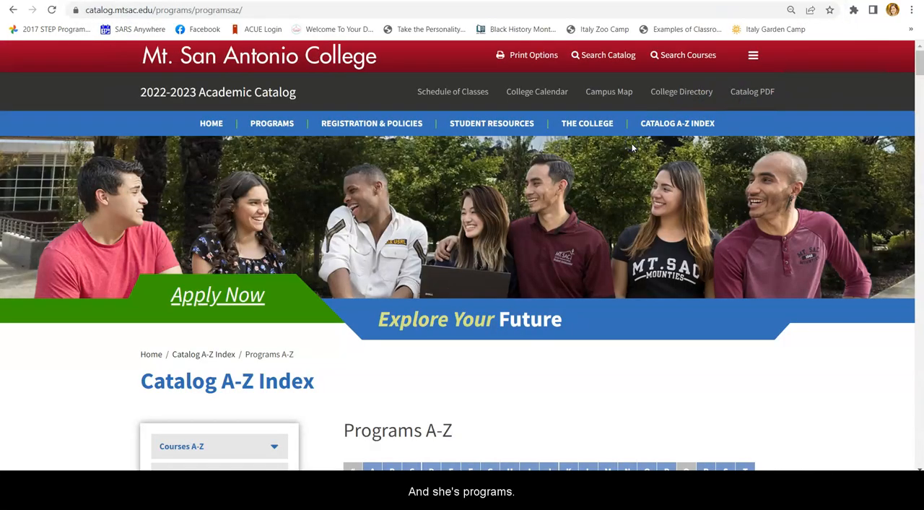
Find the programs beginning with P and open the Psychology (AA-T Degree A0324) page
scroll(462, 330, down, 3)
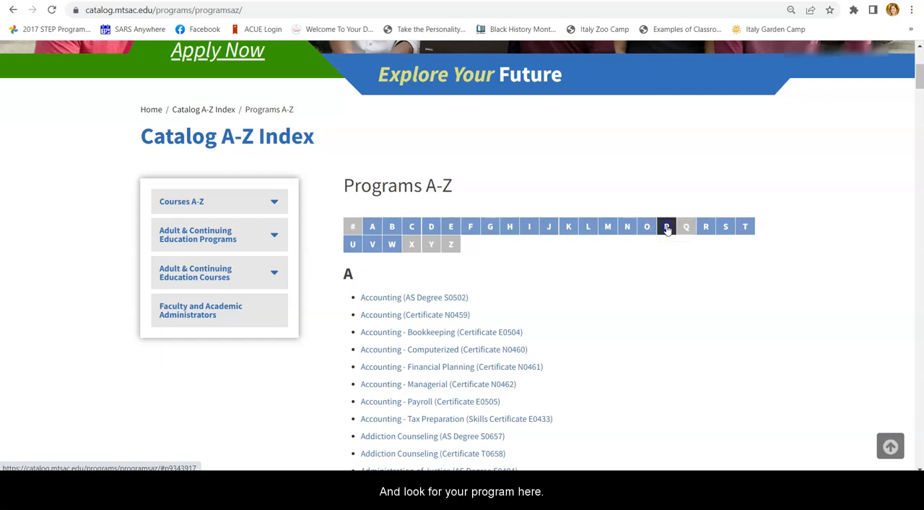
click(667, 227)
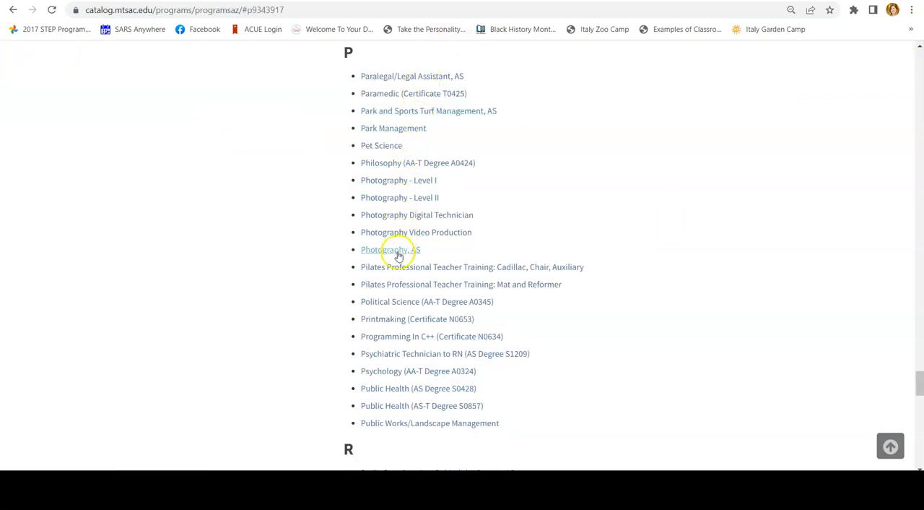
click(382, 372)
Examine the Psychology AA-T required courses, from the core courses through Lists A, B and C to the unit totals
scroll(383, 374, down, 5)
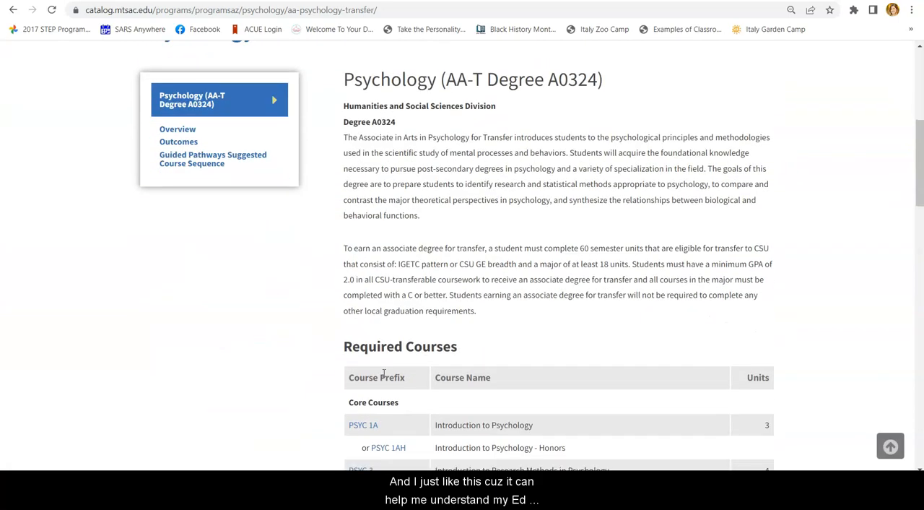
scroll(384, 373, down, 4)
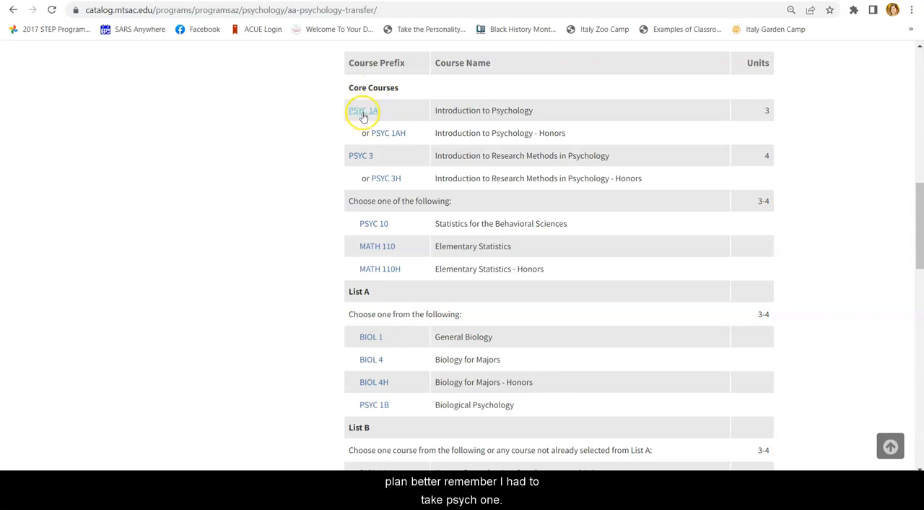
scroll(330, 241, down, 2)
scroll(330, 244, down, 3)
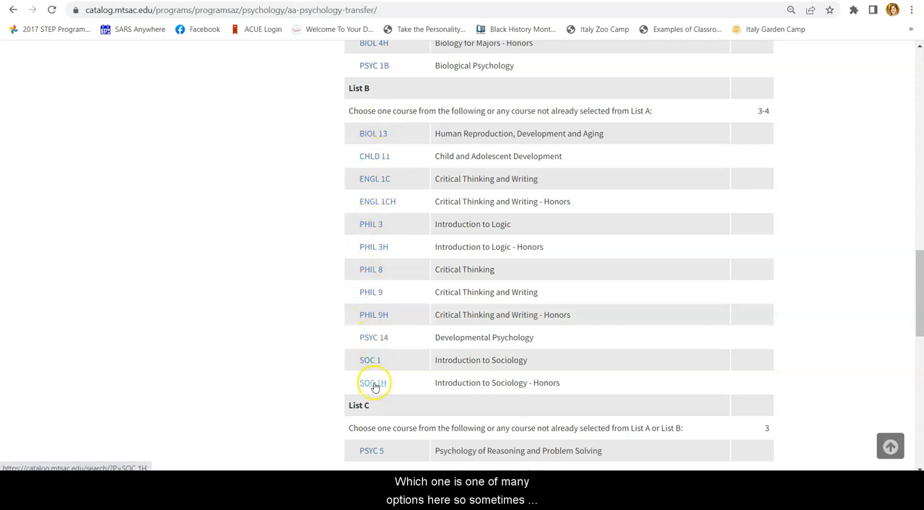
scroll(425, 121, up, 3)
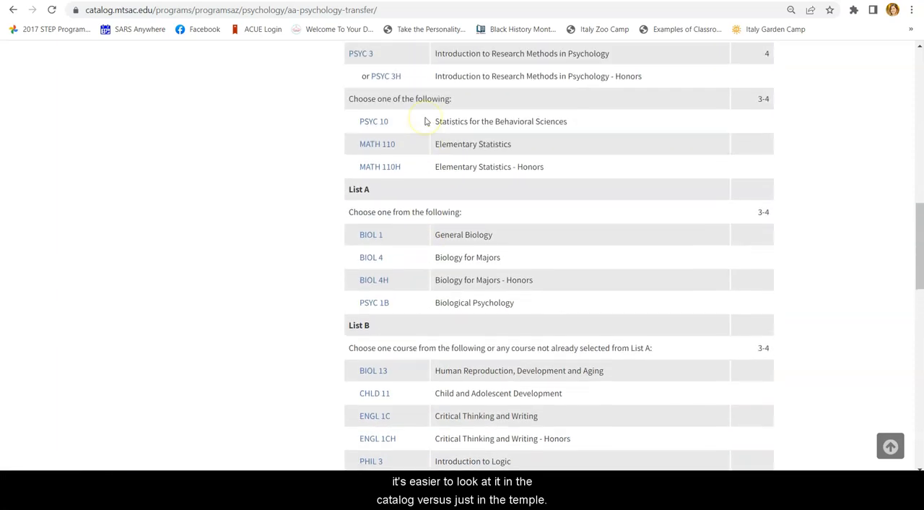
scroll(424, 122, up, 2)
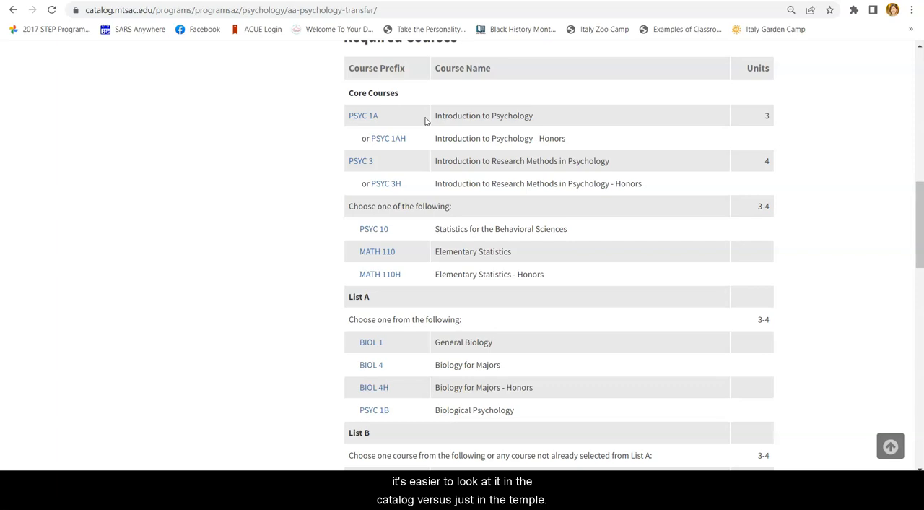
scroll(426, 121, down, 8)
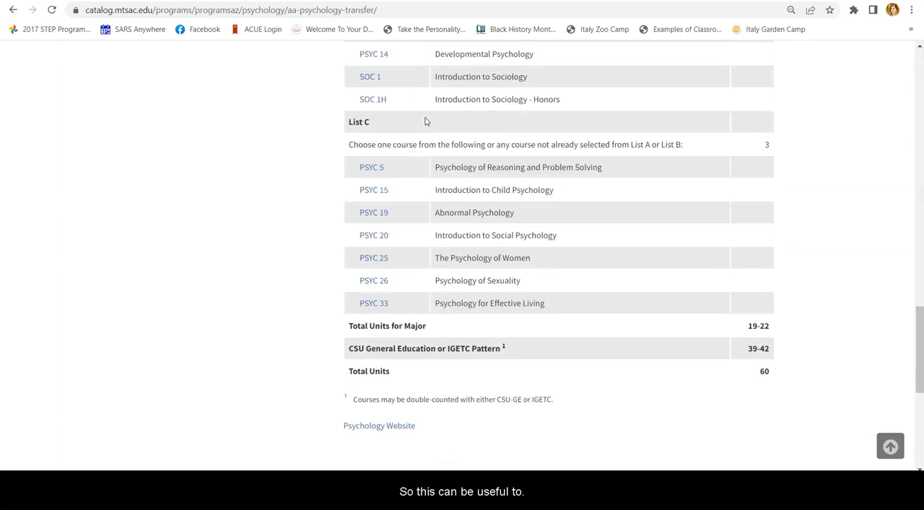
scroll(426, 121, down, 1)
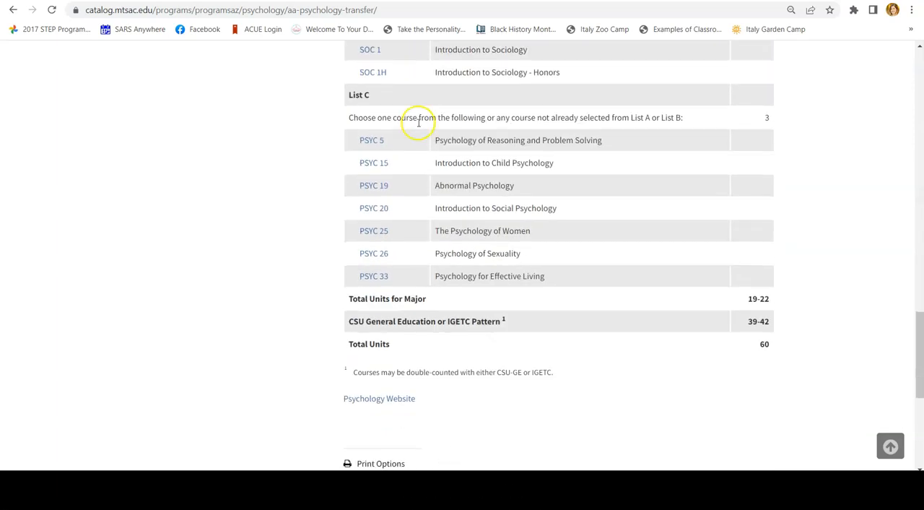
Open mtsac.edu/counseling in a new browser tab and go to the General Education Requirements resource page
key(ctrl+t)
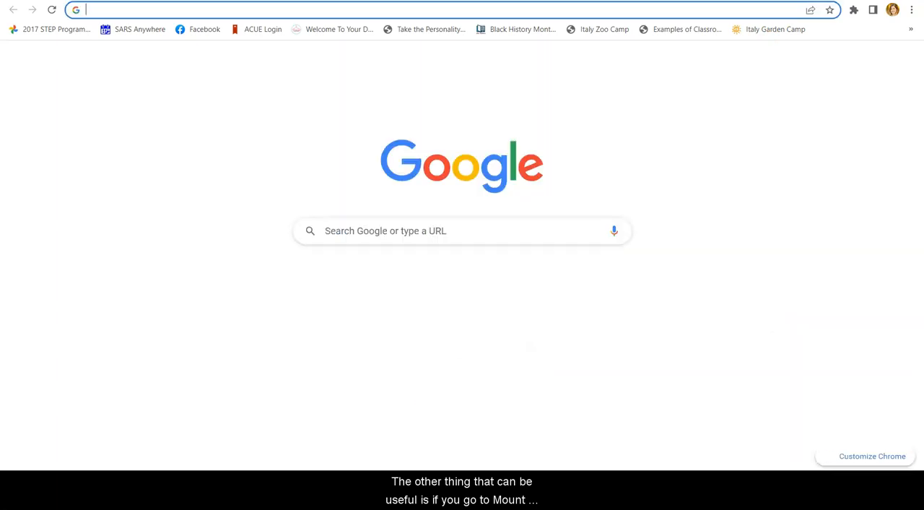
text(mtsac.edu/)
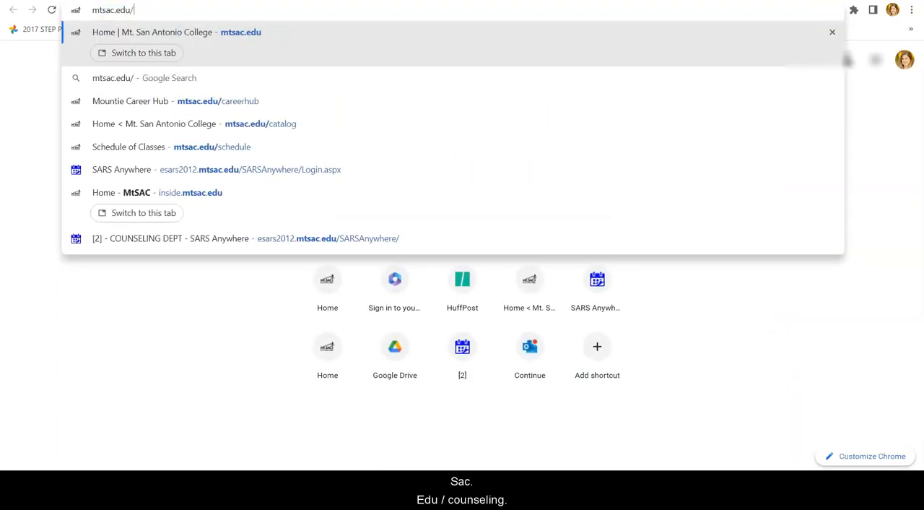
text(counseling)
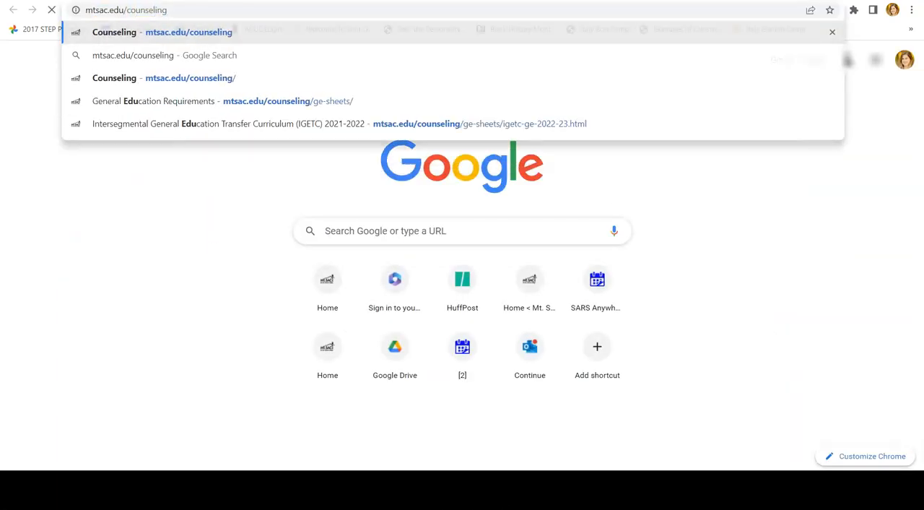
key(Return)
click(693, 103)
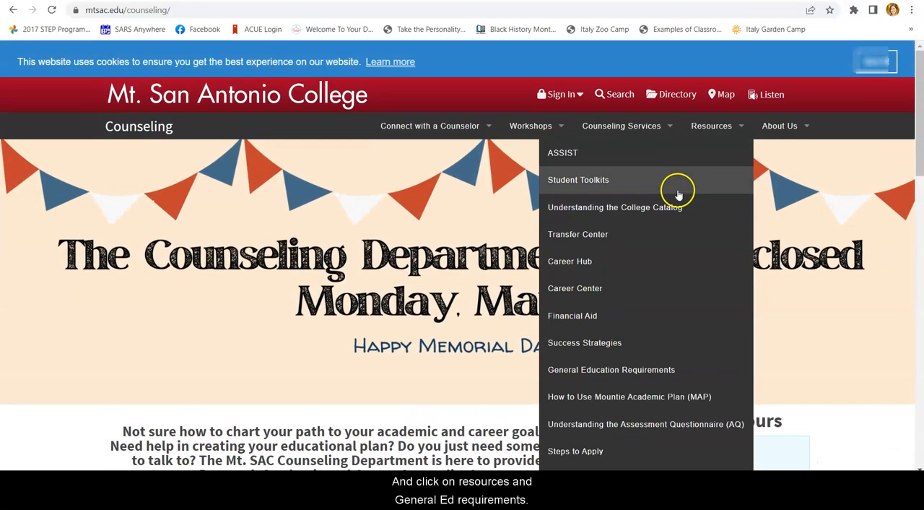
click(654, 372)
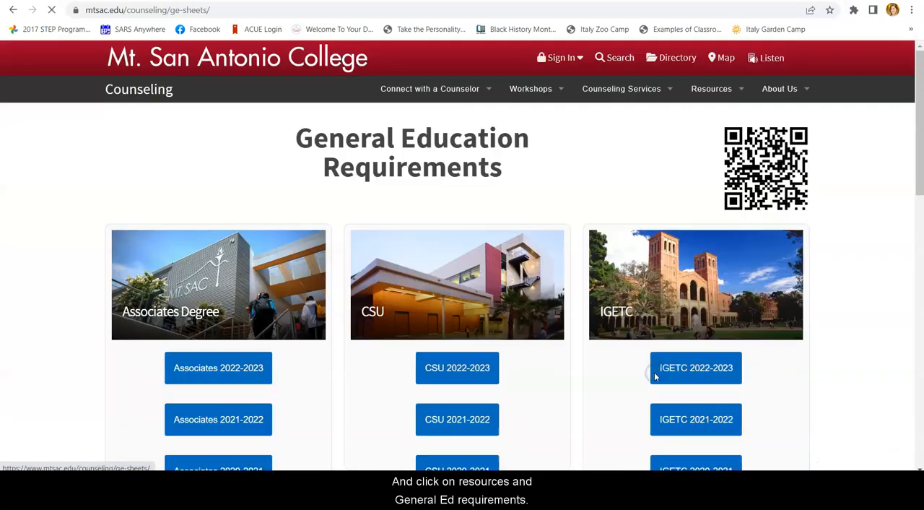
Open the CSU 2022-2023 general education sheet and examine the Area A course groups A-1, A-2 and A-3
scroll(531, 342, down, 4)
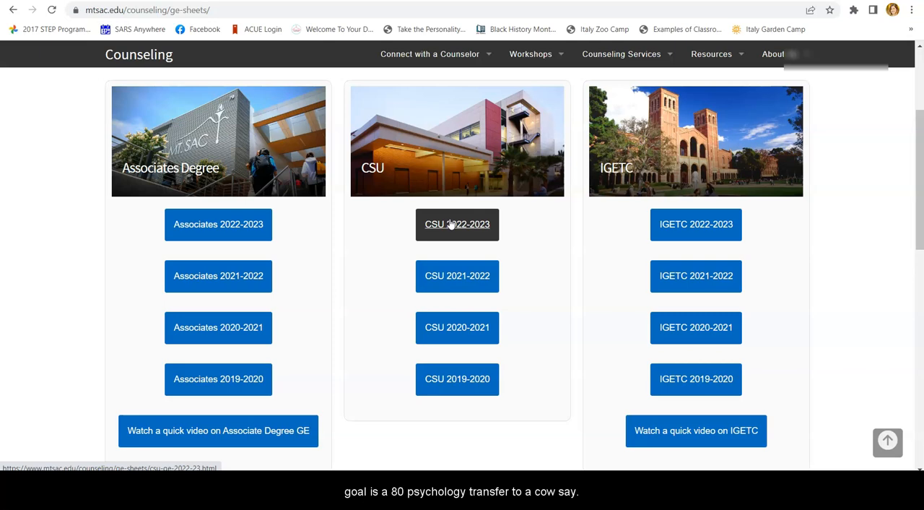
click(451, 224)
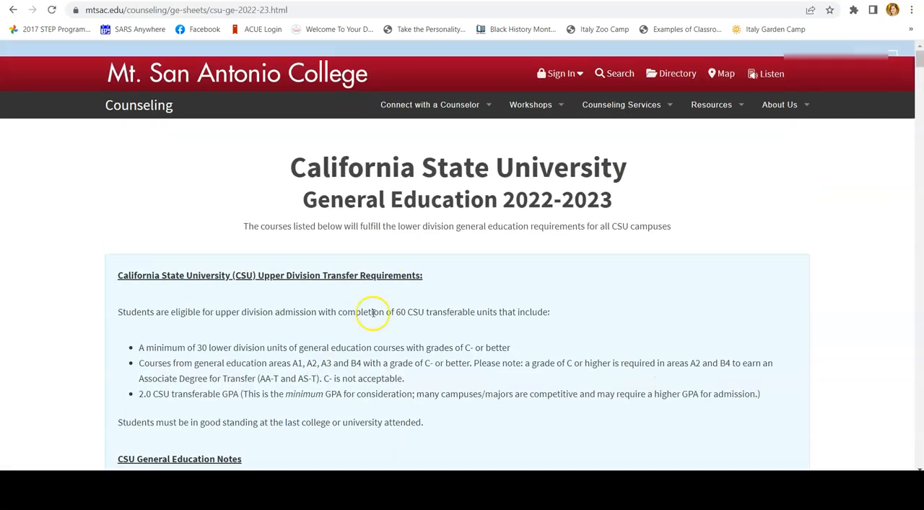
scroll(370, 314, down, 2)
scroll(370, 314, down, 7)
scroll(200, 87, up, 2)
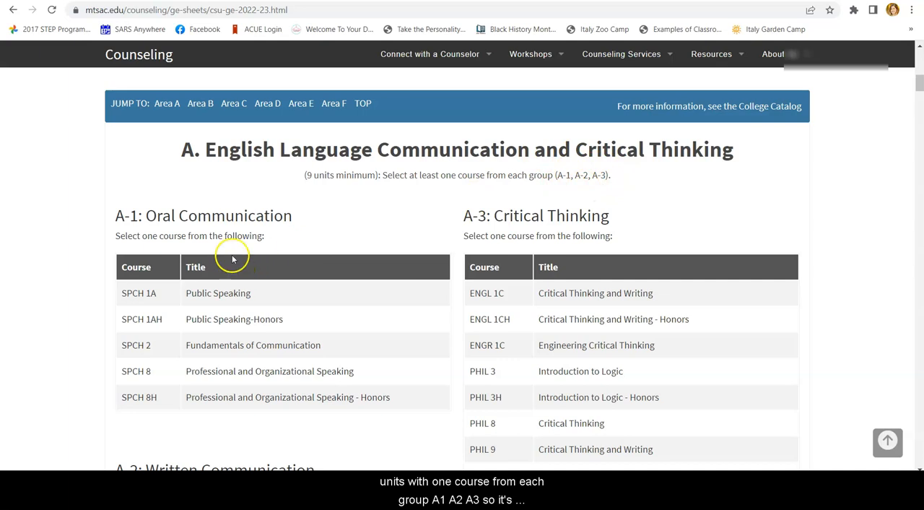
scroll(233, 259, down, 1)
scroll(278, 372, down, 2)
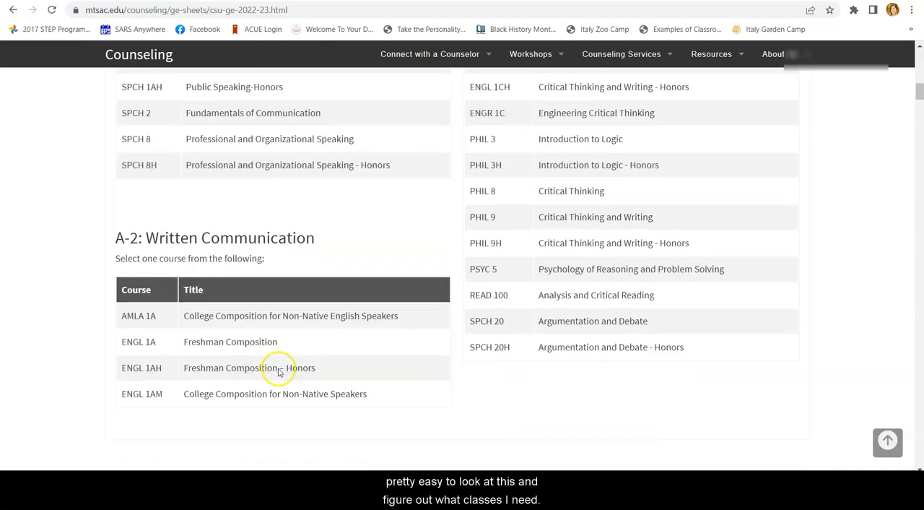
scroll(552, 213, up, 2)
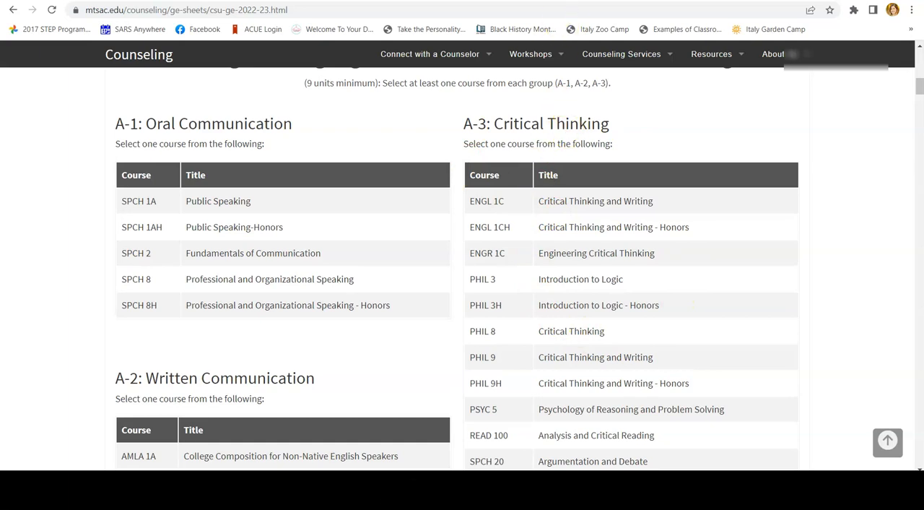
Check the Fall 2023 CSU ARTS requirement in the educational plan and find Area C-1: Arts on the CSU general education sheet
click(402, 2)
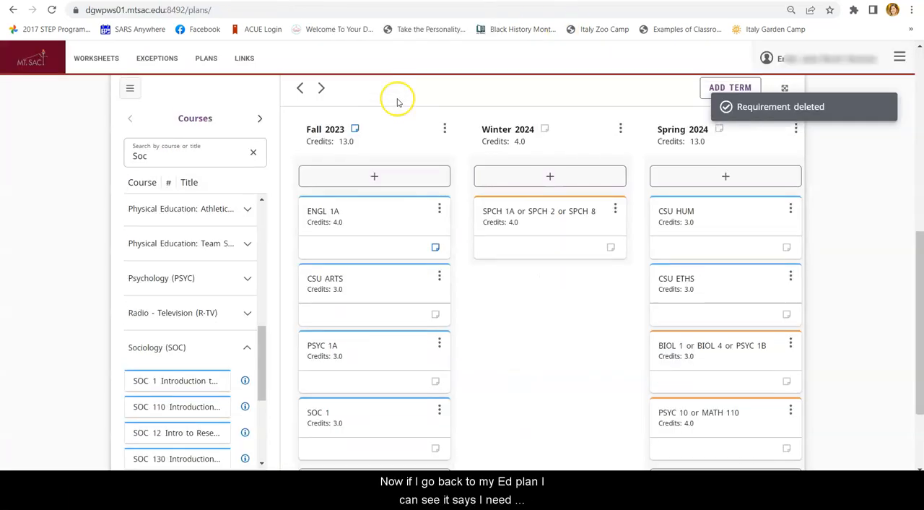
scroll(398, 97, down, 3)
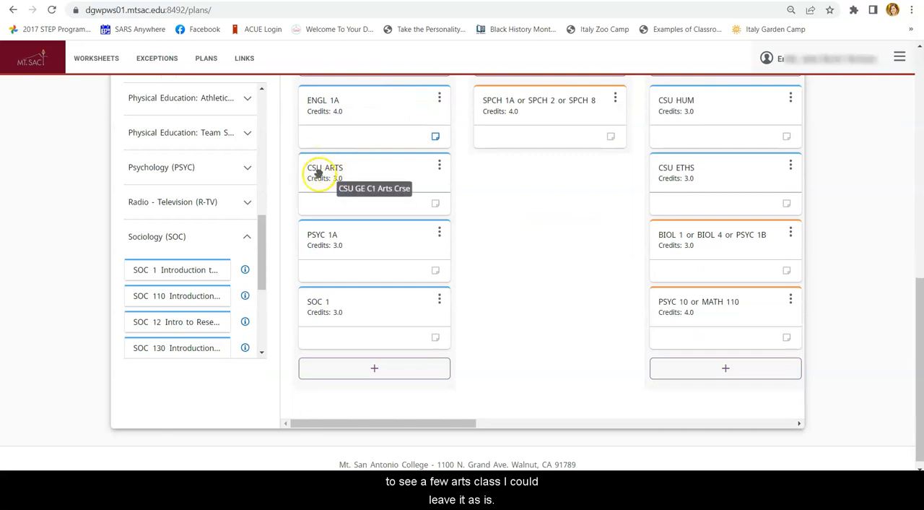
click(498, 2)
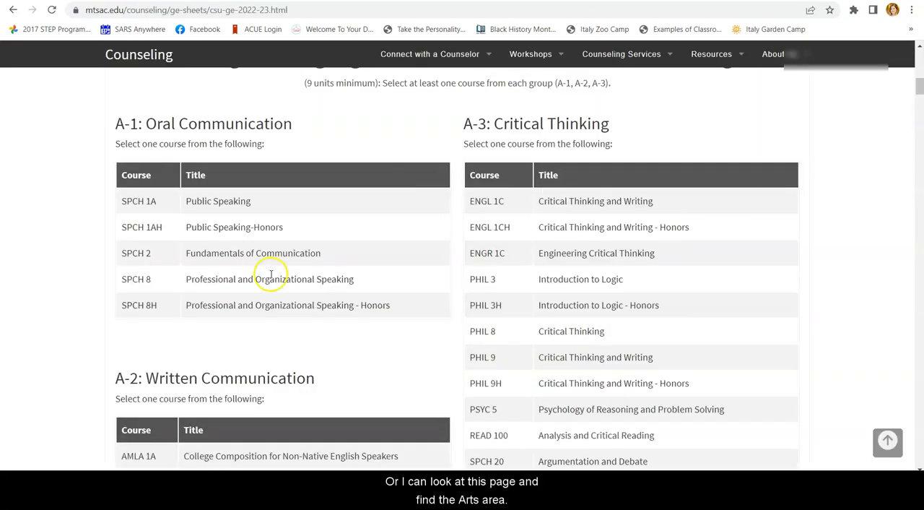
scroll(271, 275, down, 10)
scroll(270, 274, down, 10)
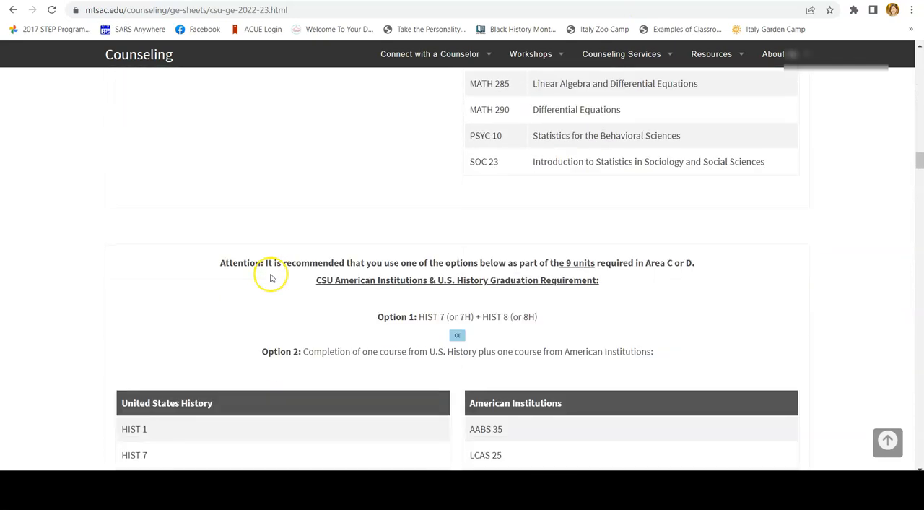
scroll(271, 274, down, 10)
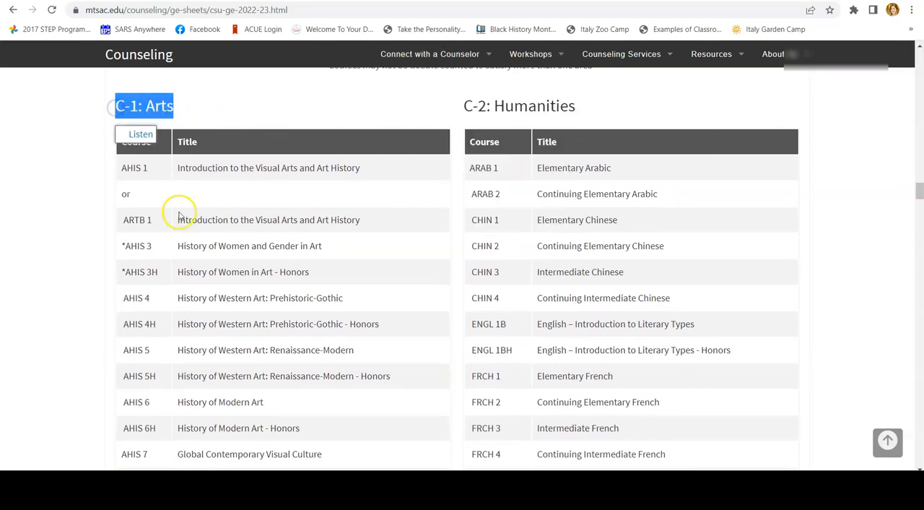
Look through the C-1: Arts course list for MUS 15 Rock Music History and Appreciation
scroll(178, 215, down, 4)
scroll(175, 289, down, 6)
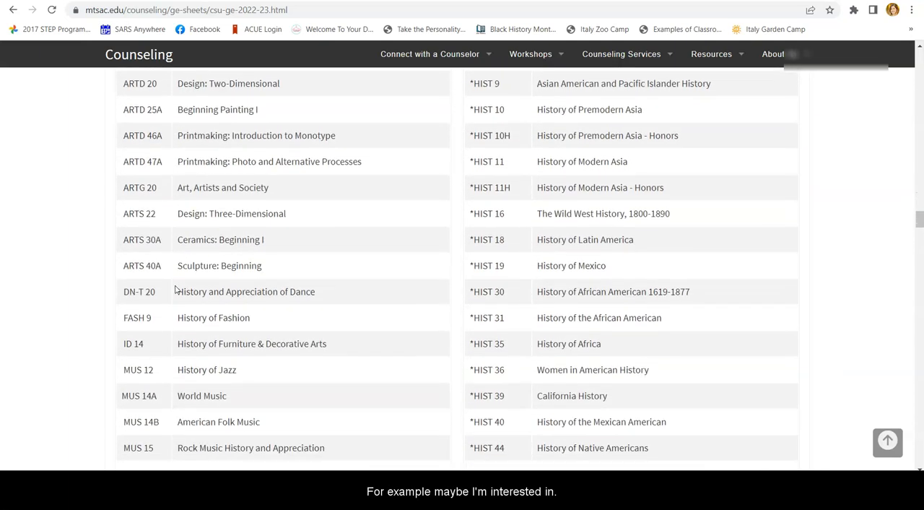
scroll(175, 288, down, 3)
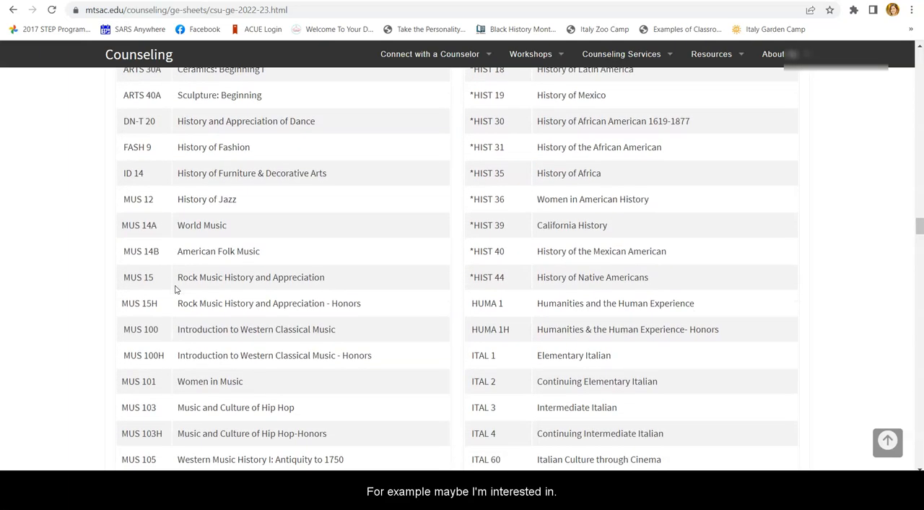
scroll(177, 289, down, 1)
click(159, 249)
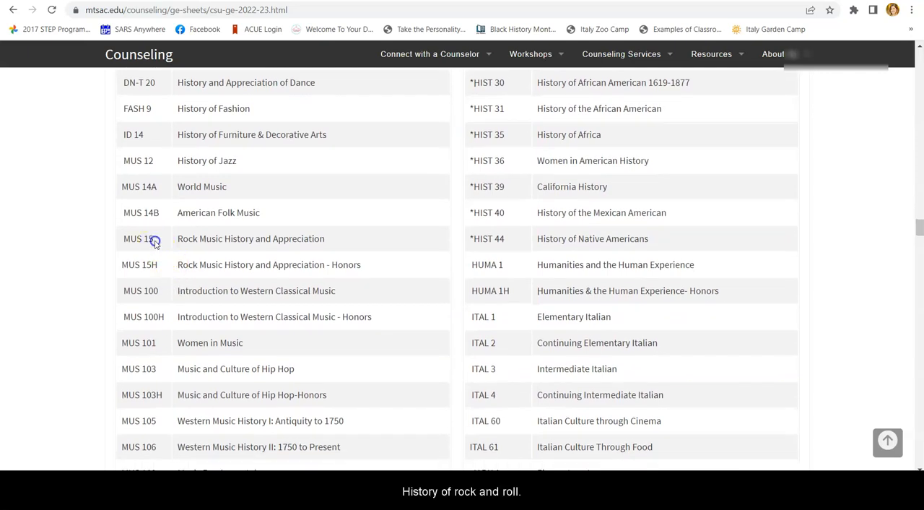
Return to the educational plan and search its course list for "Mus" in place of the previous search term
click(326, 243)
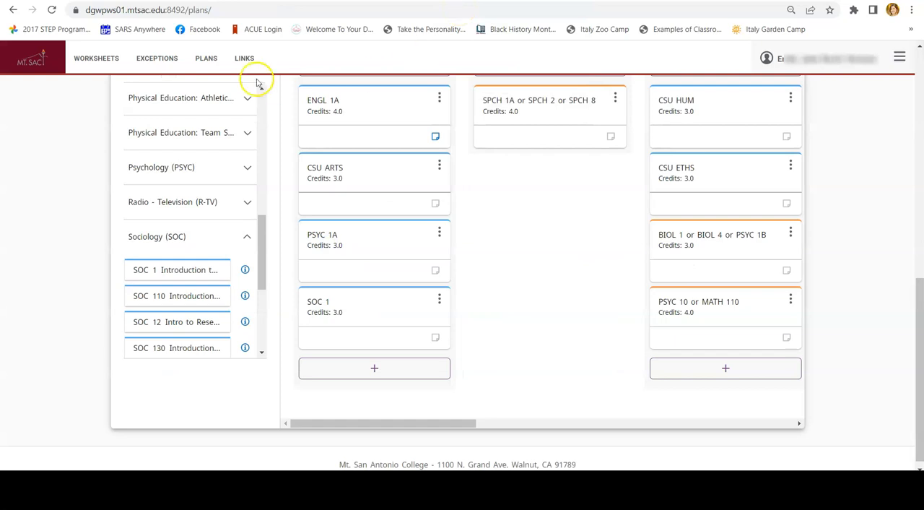
scroll(182, 170, up, 10)
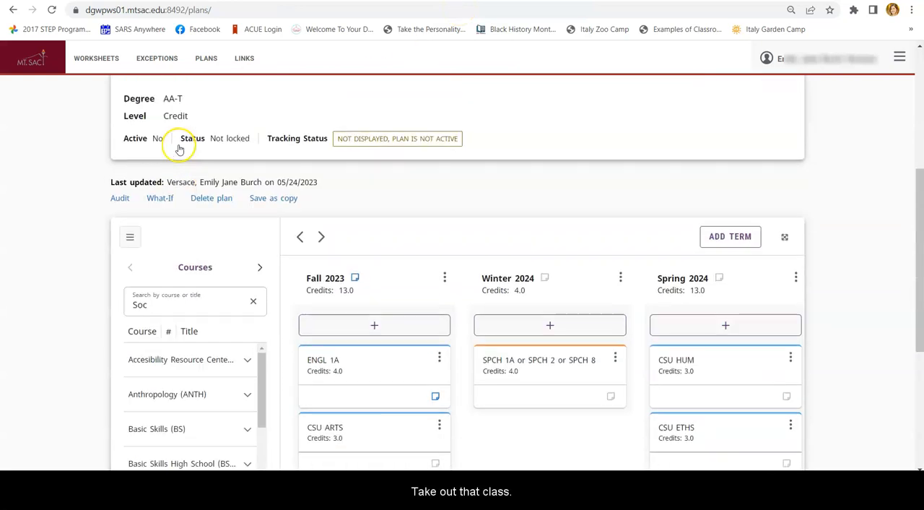
click(189, 334)
key(BackSpace)
key(BackSpace)
key(BackSpace)
scroll(189, 334, down, 3)
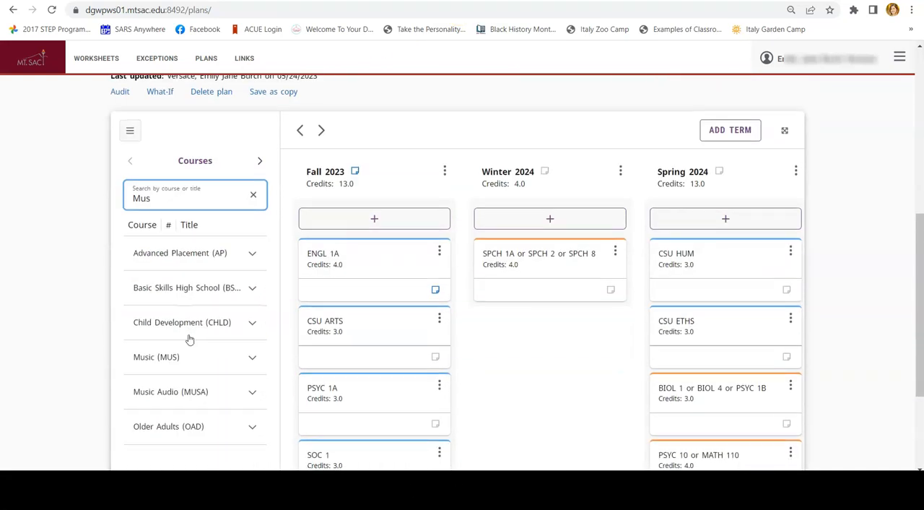
Find MUS 15 Rock Music History and Appreciation among the Music (MUS) courses and add it to the Fall 2023 term
click(184, 340)
scroll(206, 404, down, 3)
click(205, 397)
click(191, 338)
click(194, 396)
click(196, 365)
drag(199, 371, 392, 325)
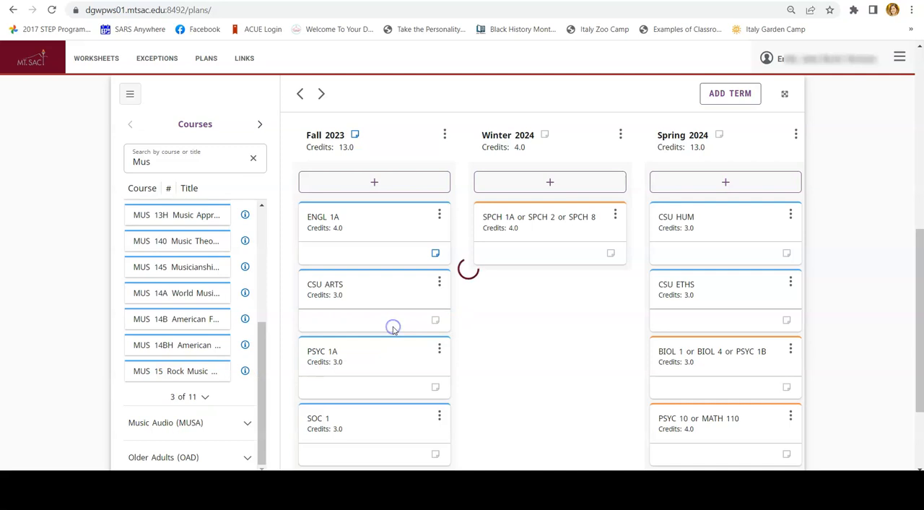
Delete the CSU ARTS requirement from the Fall 2023 term and confirm the deletion
scroll(392, 324, down, 1)
click(439, 209)
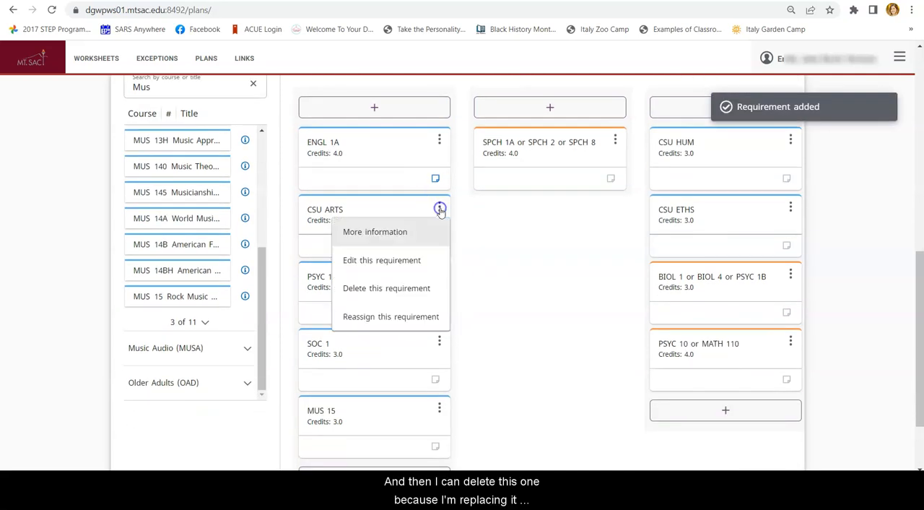
click(388, 289)
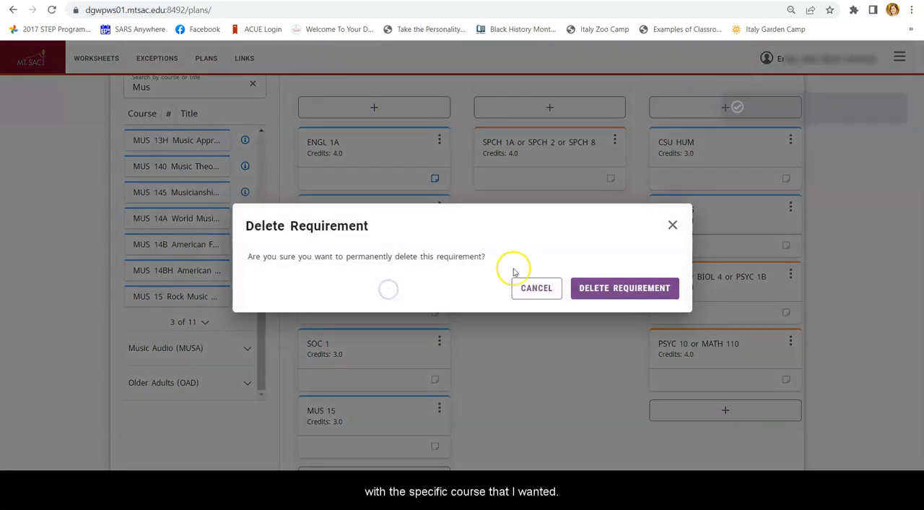
click(607, 286)
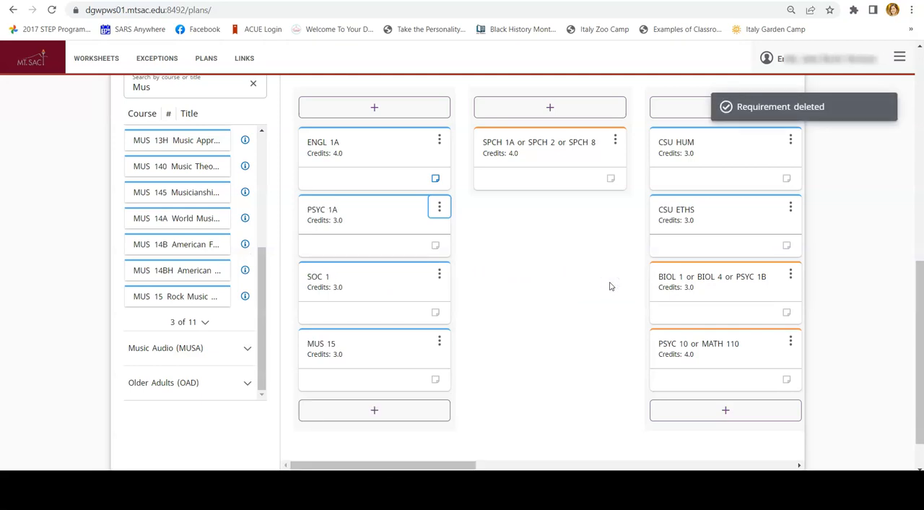
Open the print view of the Psychology, AA-T (CSU) plan and print one copy of all pages in portrait layout
scroll(610, 287, right, 8)
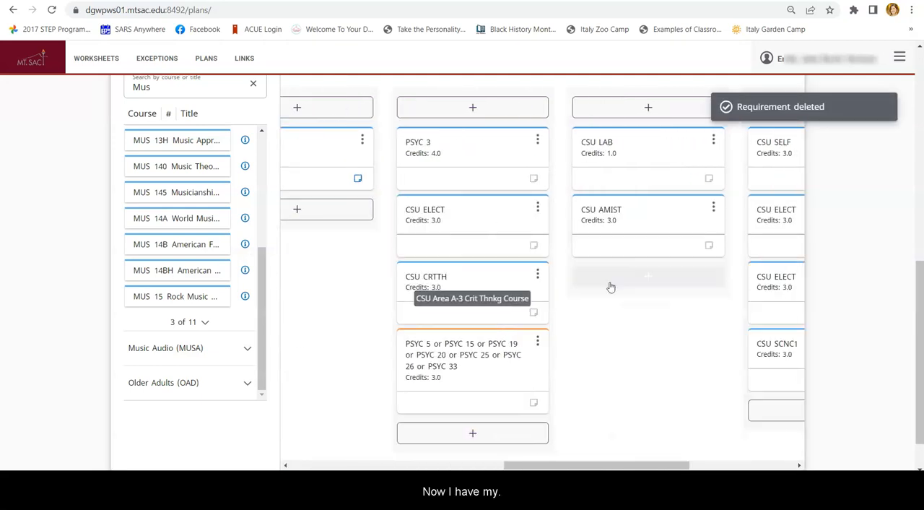
scroll(610, 286, right, 3)
scroll(610, 287, left, 12)
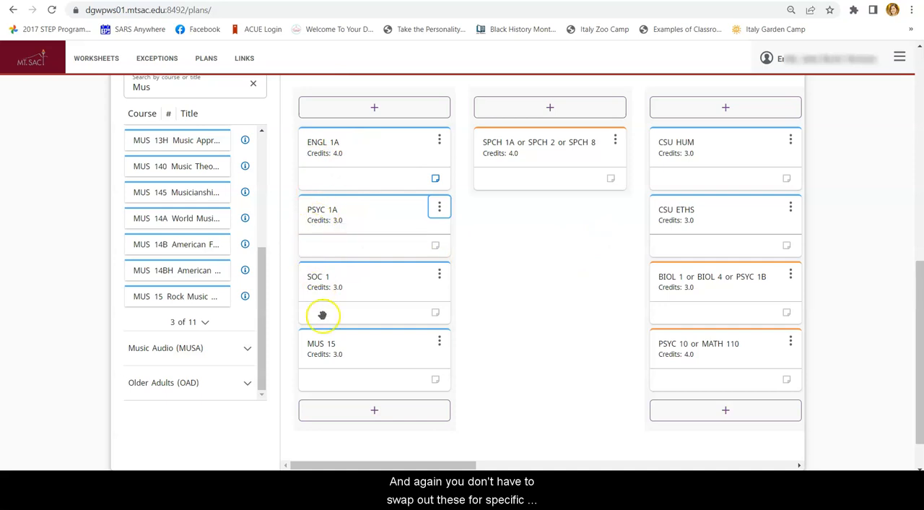
scroll(417, 271, up, 3)
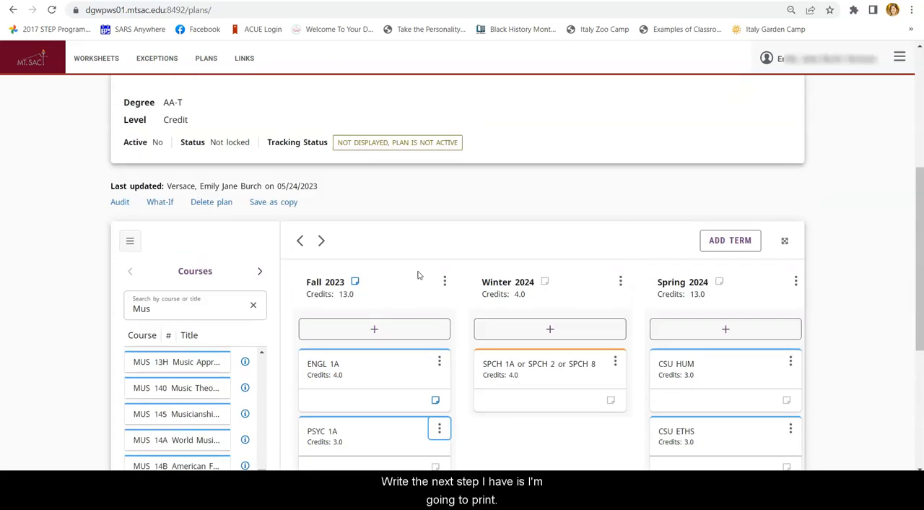
scroll(418, 274, up, 4)
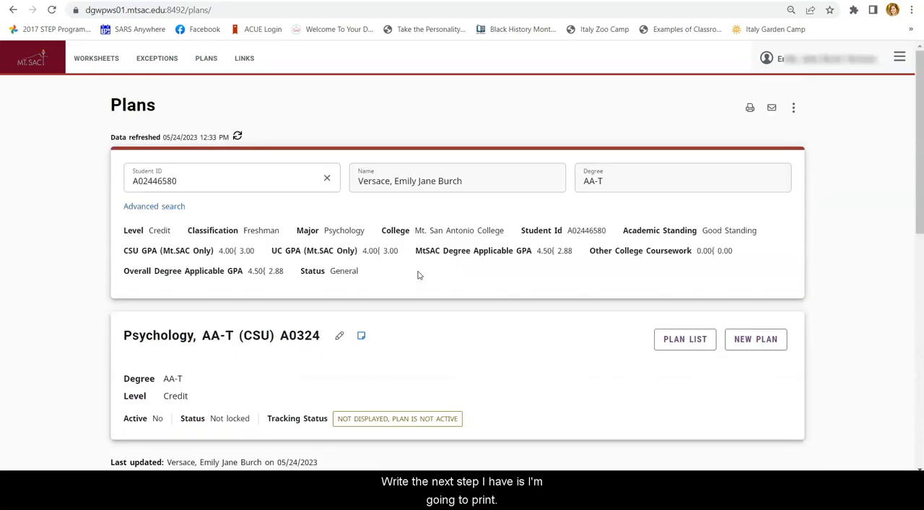
click(750, 108)
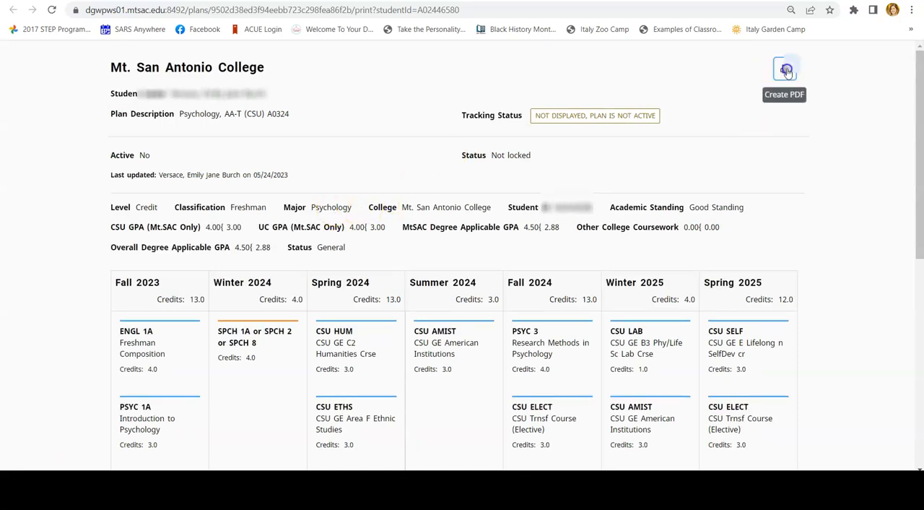
click(785, 71)
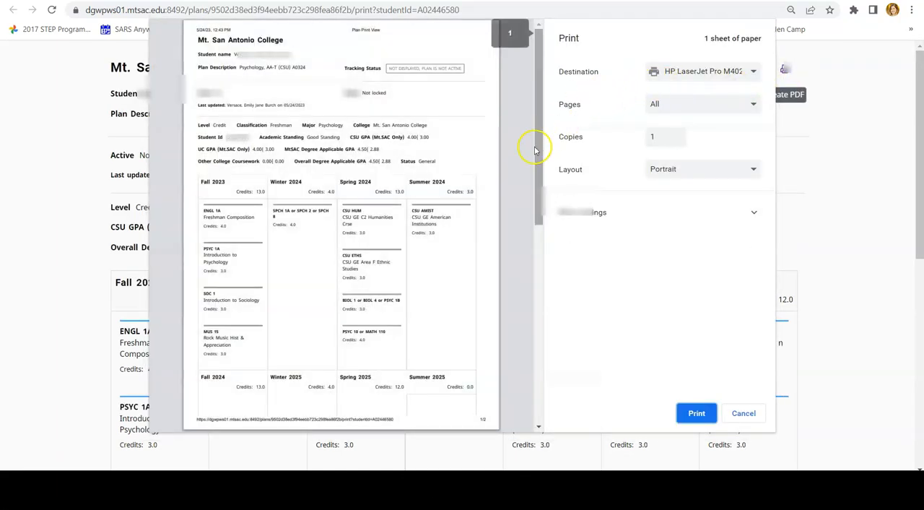
click(697, 415)
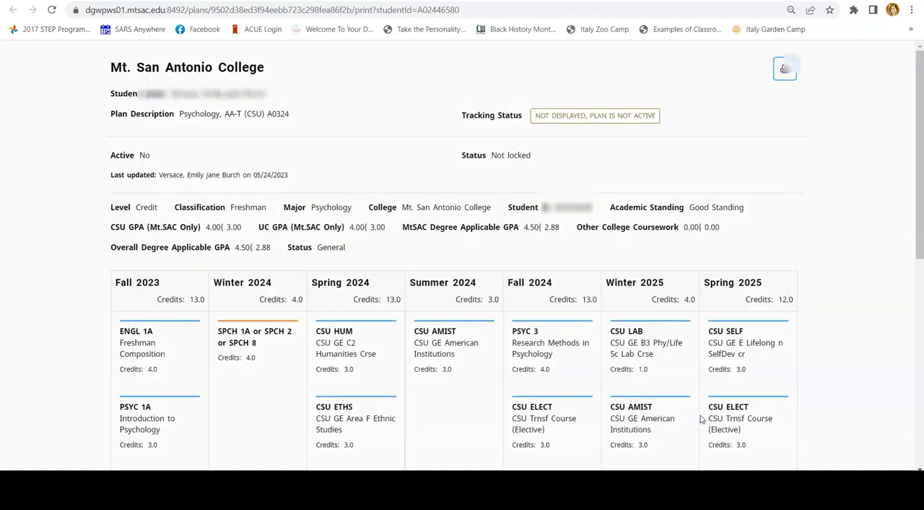